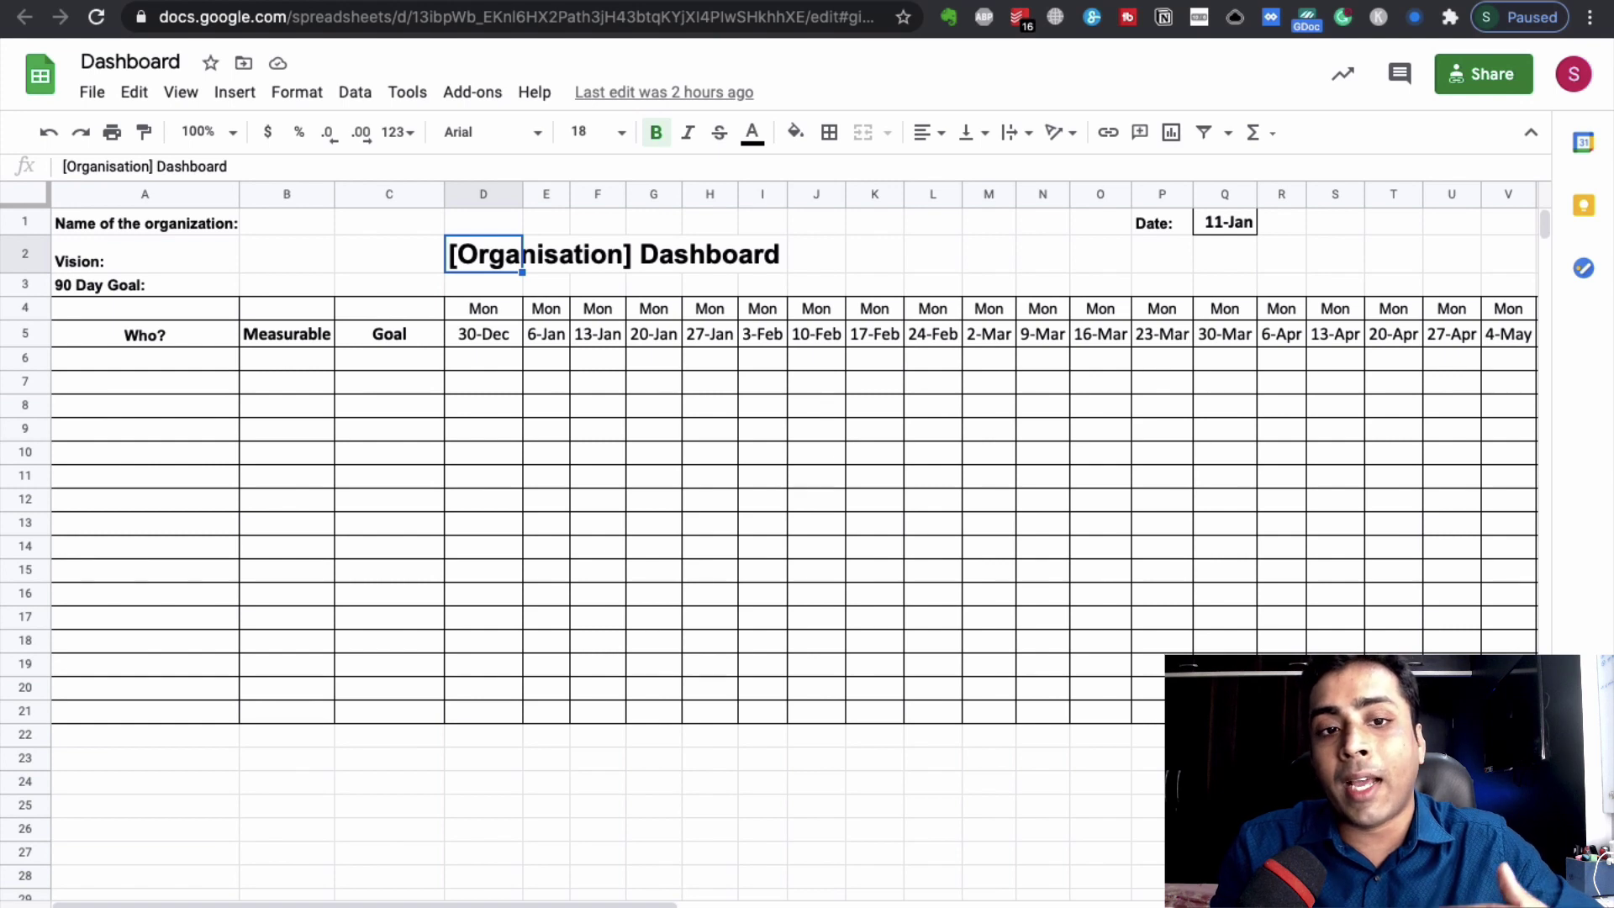
Enter "Number of calls" as the first metric in the Measurable column (B6) and fit column B's width to its text.
{"action": "left_click", "coordinate": [280, 356]}
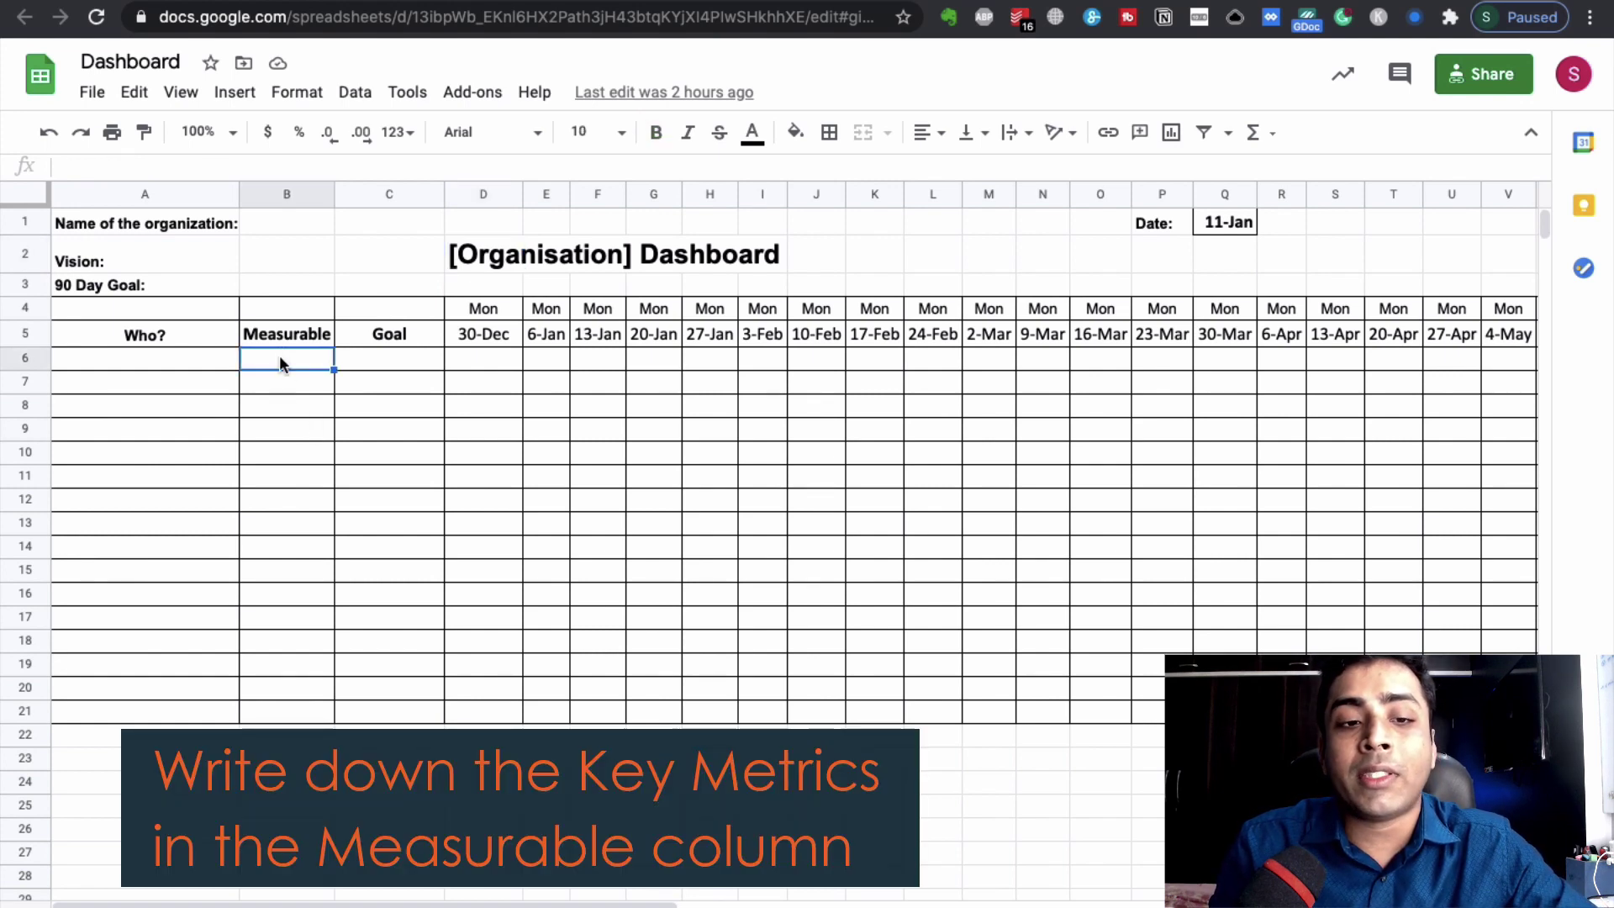
{"action": "key", "text": "shift+Down"}
{"action": "key", "text": "shift+Down"}
{"action": "key", "text": "shift+Down"}
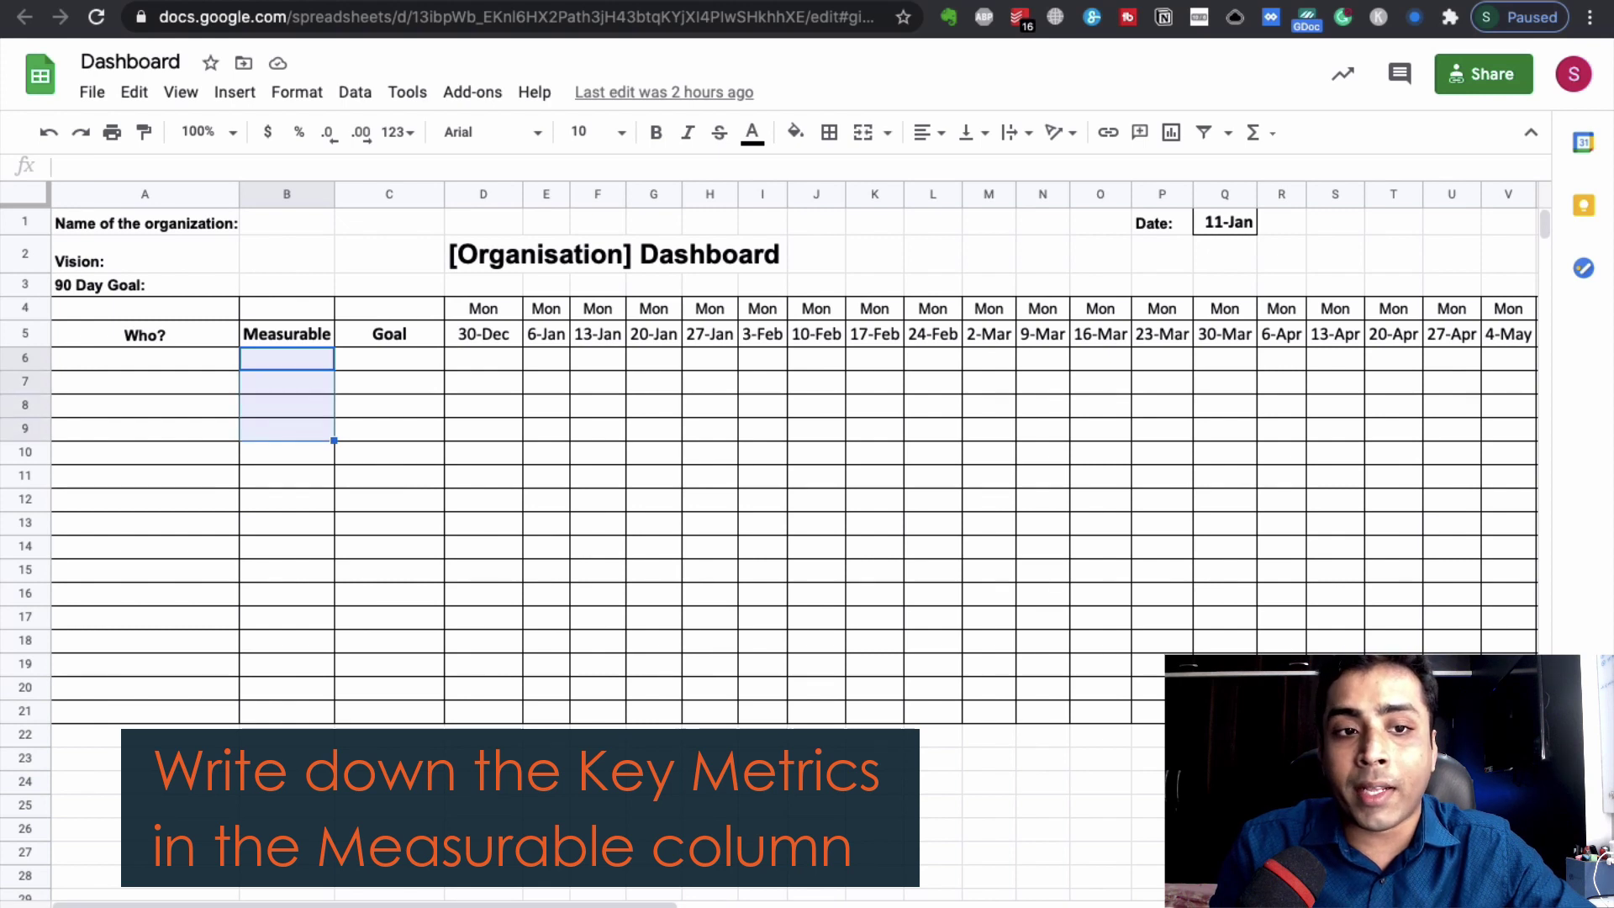
{"action": "key", "text": "Down"}
{"action": "key", "text": "Up"}
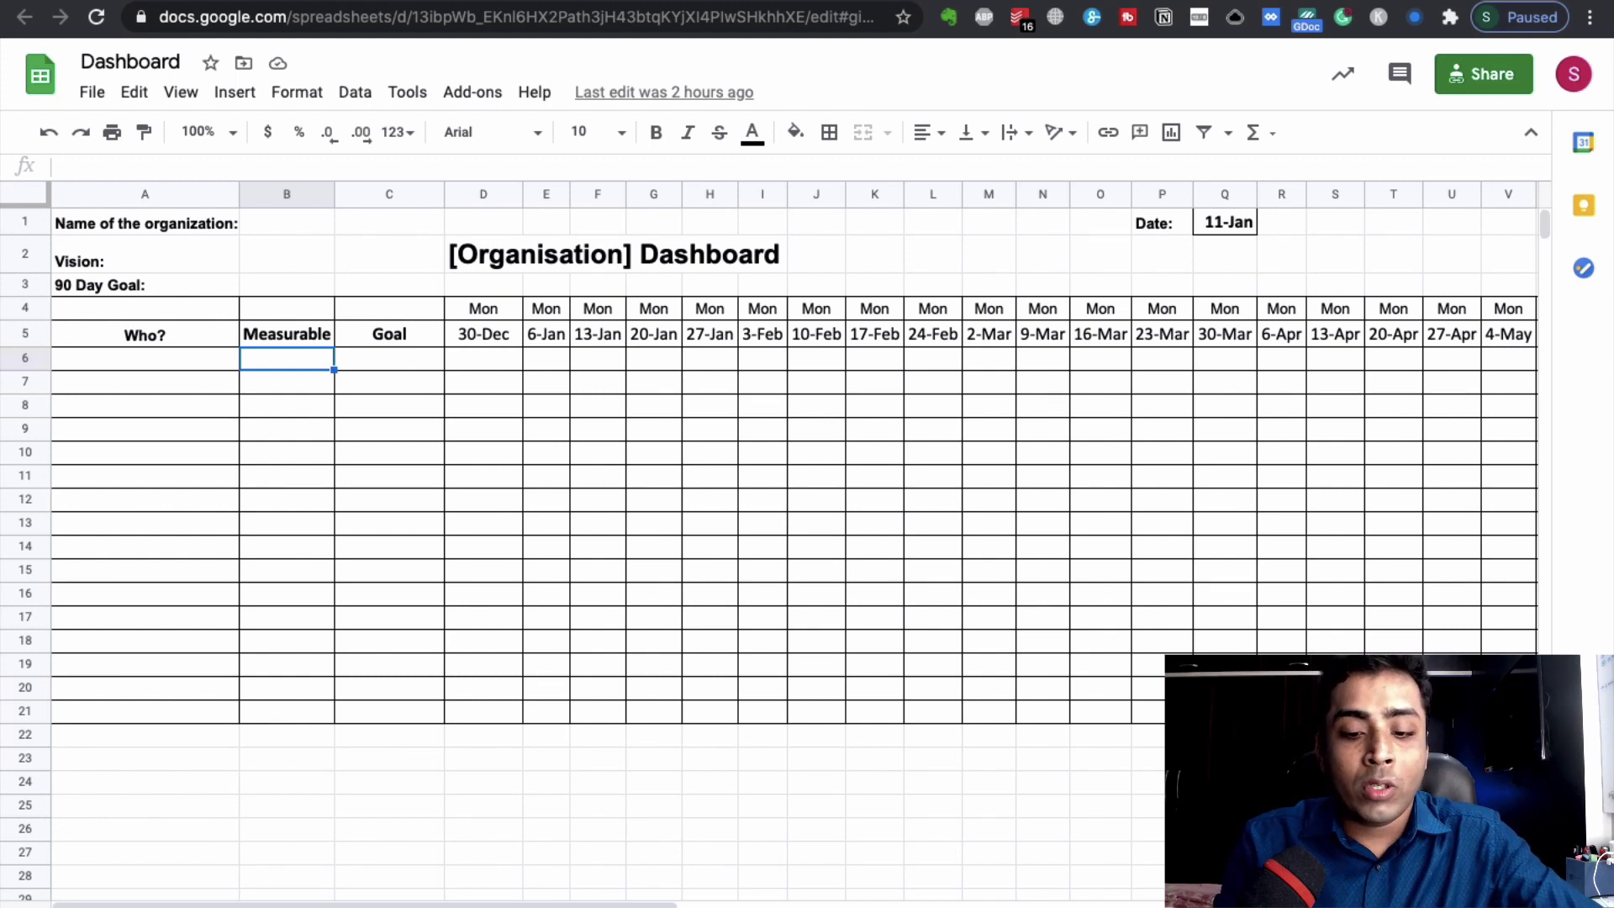
{"action": "type", "text": "Number"}
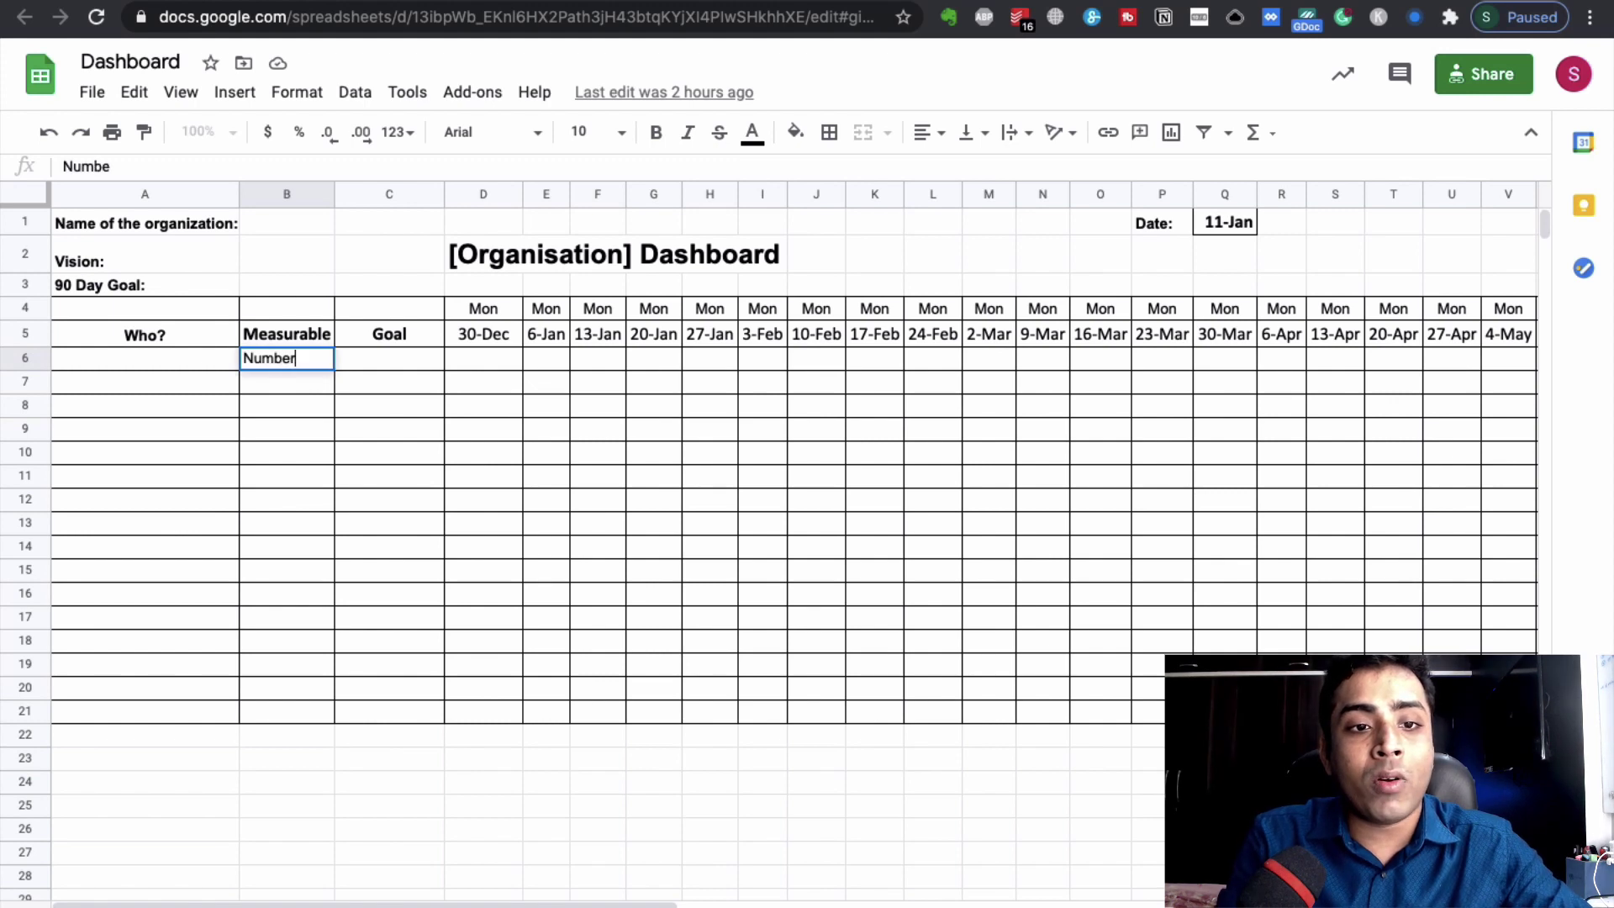
{"action": "type", "text": " of calls"}
{"action": "key", "text": "Return"}
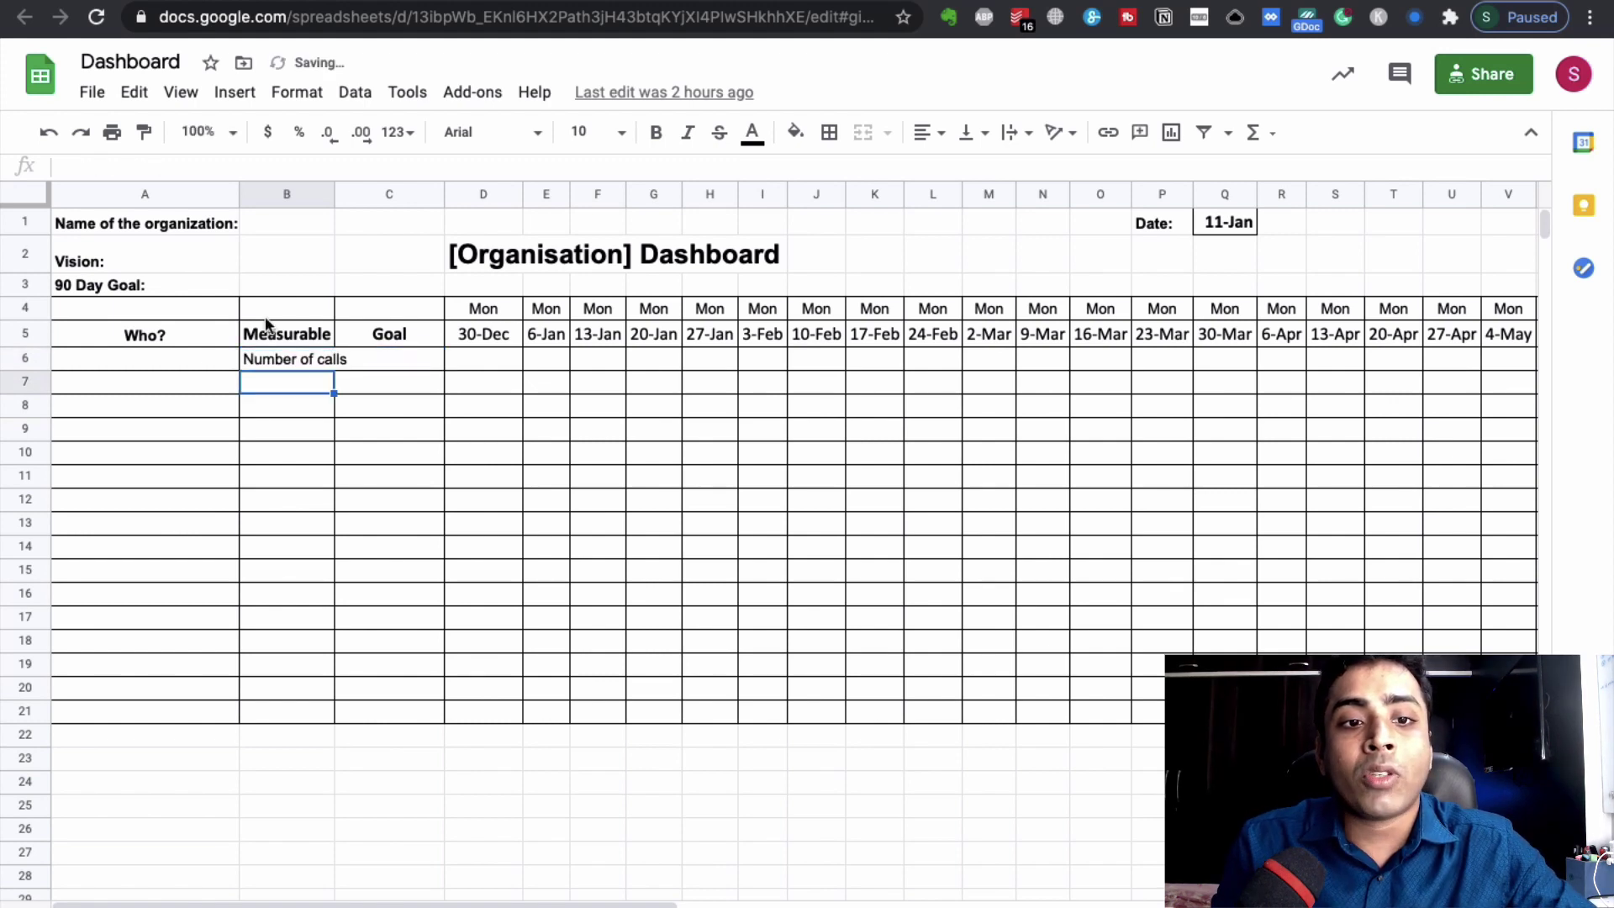
{"action": "double_click", "coordinate": [334, 194]}
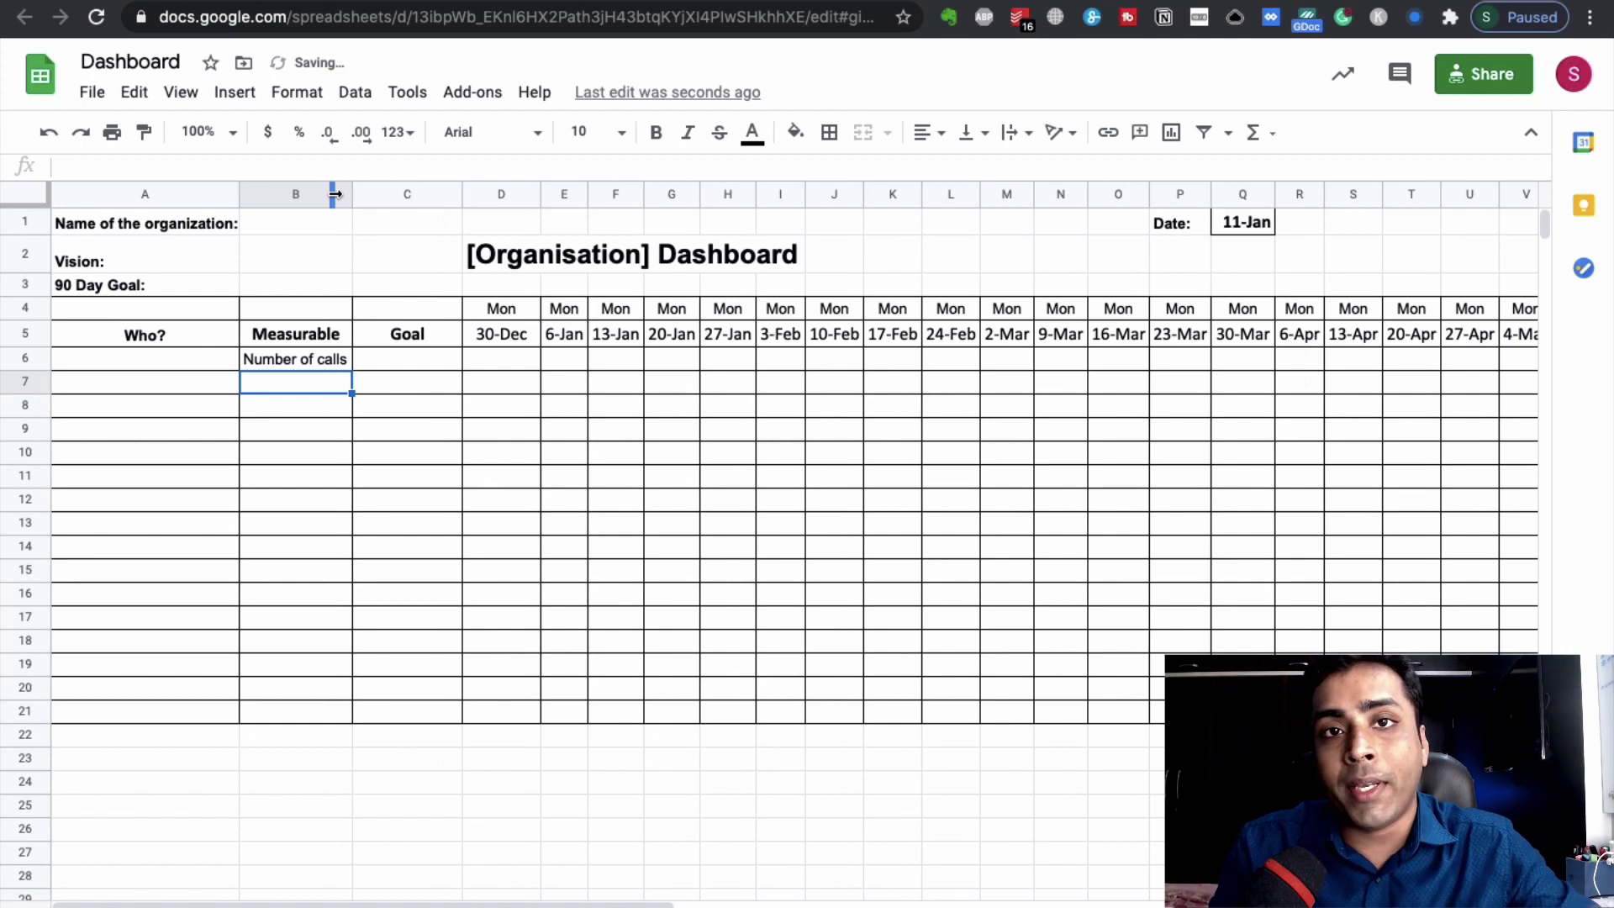
Set the goal for the Number of calls metric to 100 in cell C6.
{"action": "key", "text": "Up"}
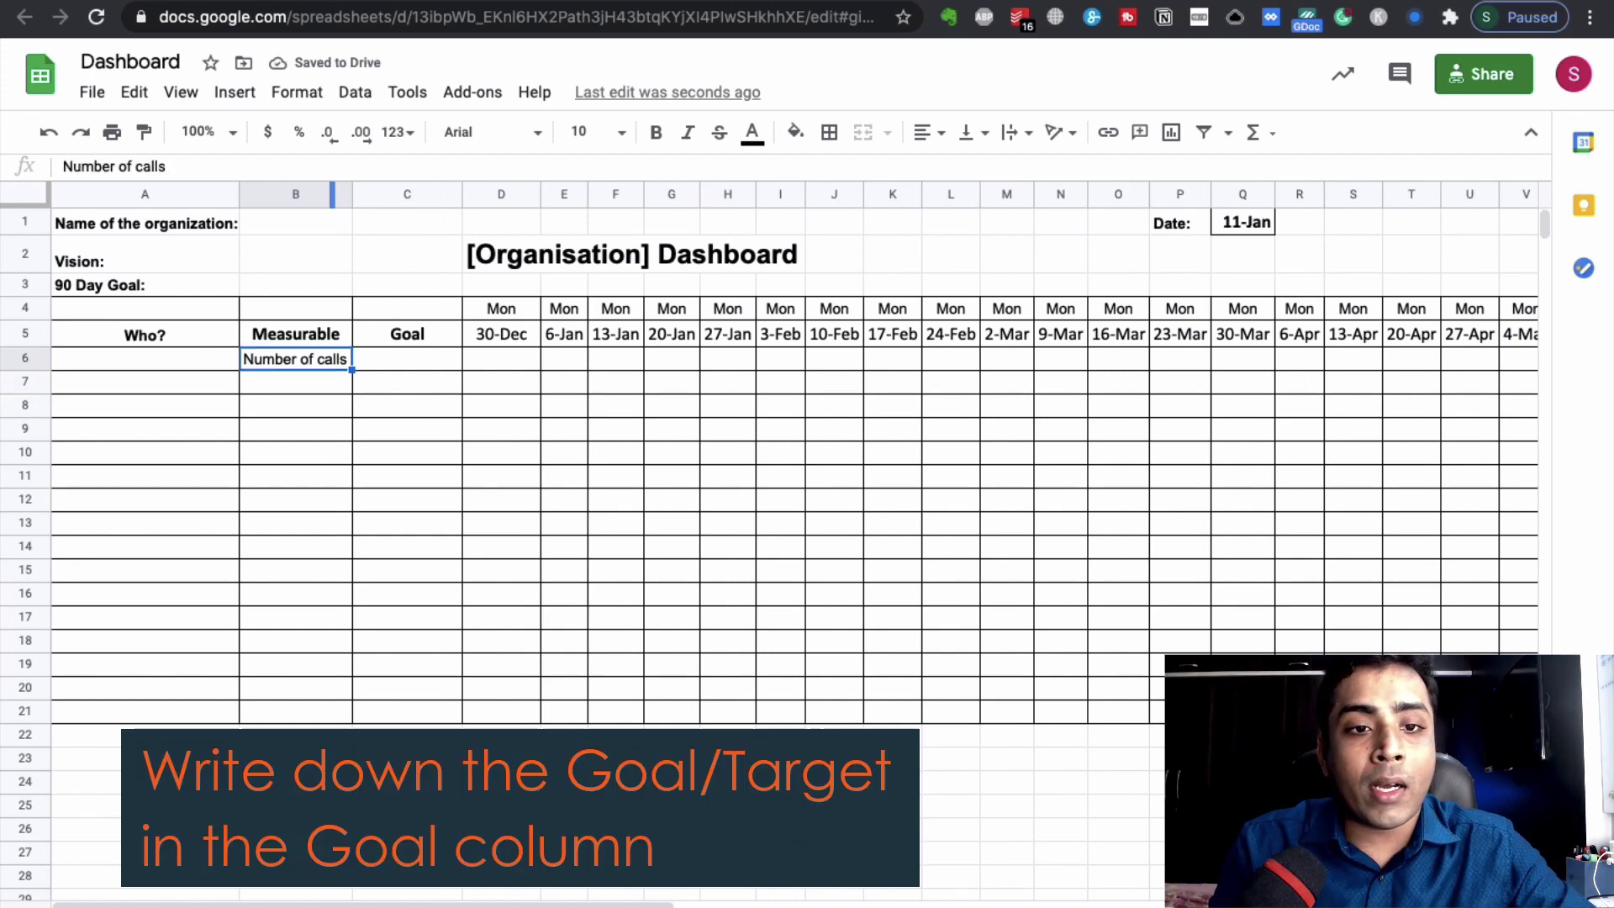
{"action": "key", "text": "Right"}
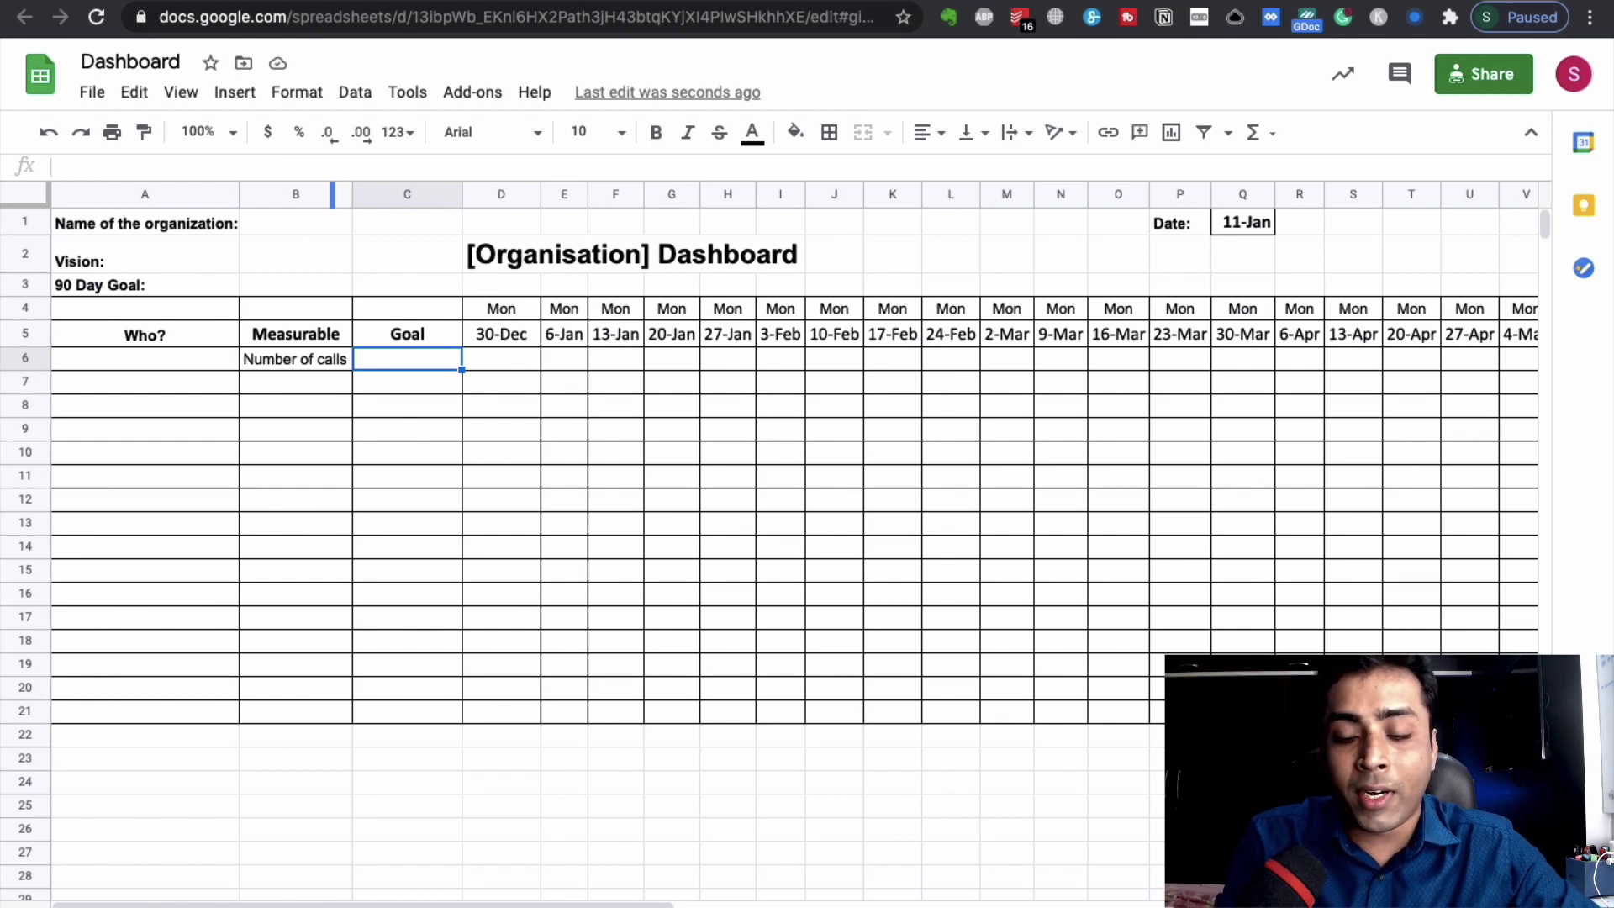
{"action": "type", "text": "100"}
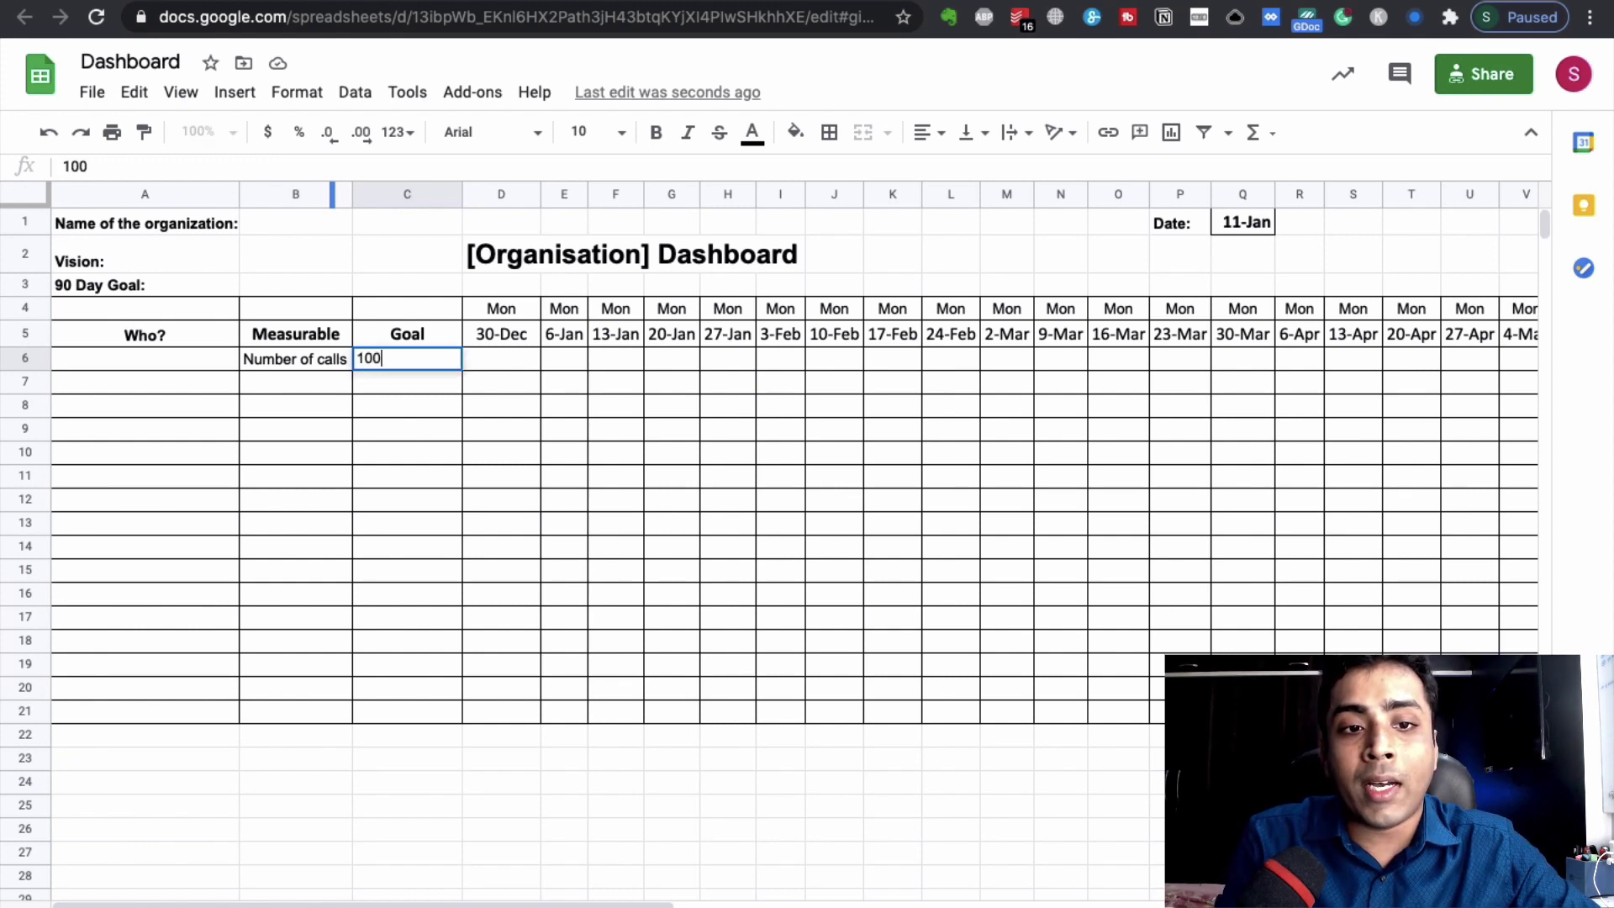
{"action": "key", "text": "Return"}
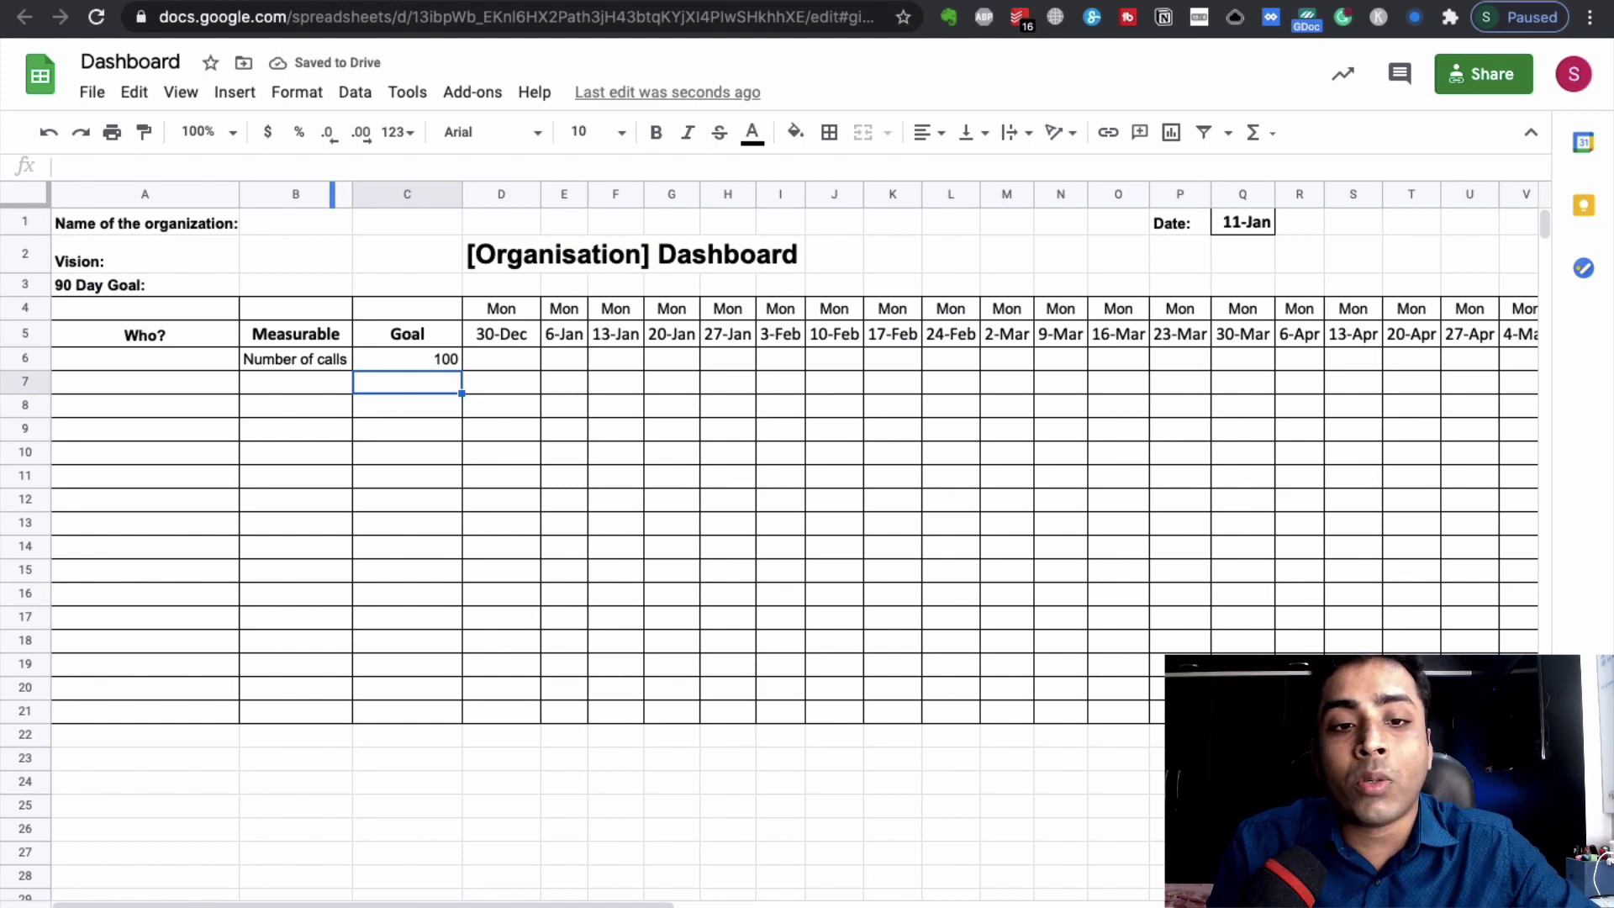
Enter the responsible person's first name in the Who? column for the Number of calls row.
{"action": "key", "text": "Up"}
{"action": "key", "text": "Left"}
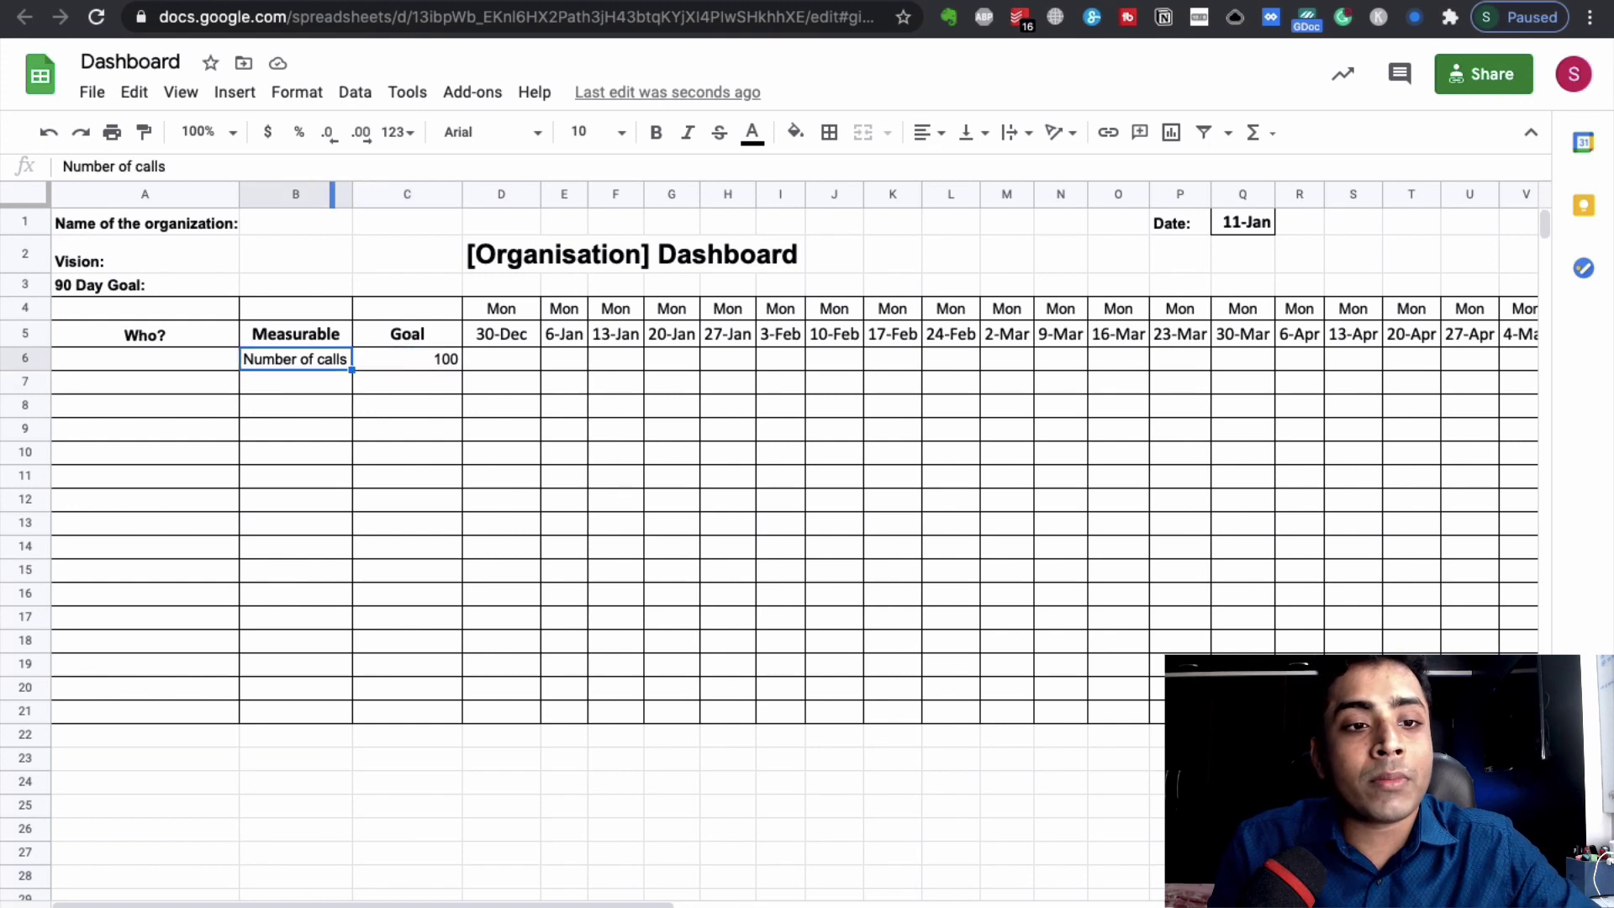
{"action": "key", "text": "Left"}
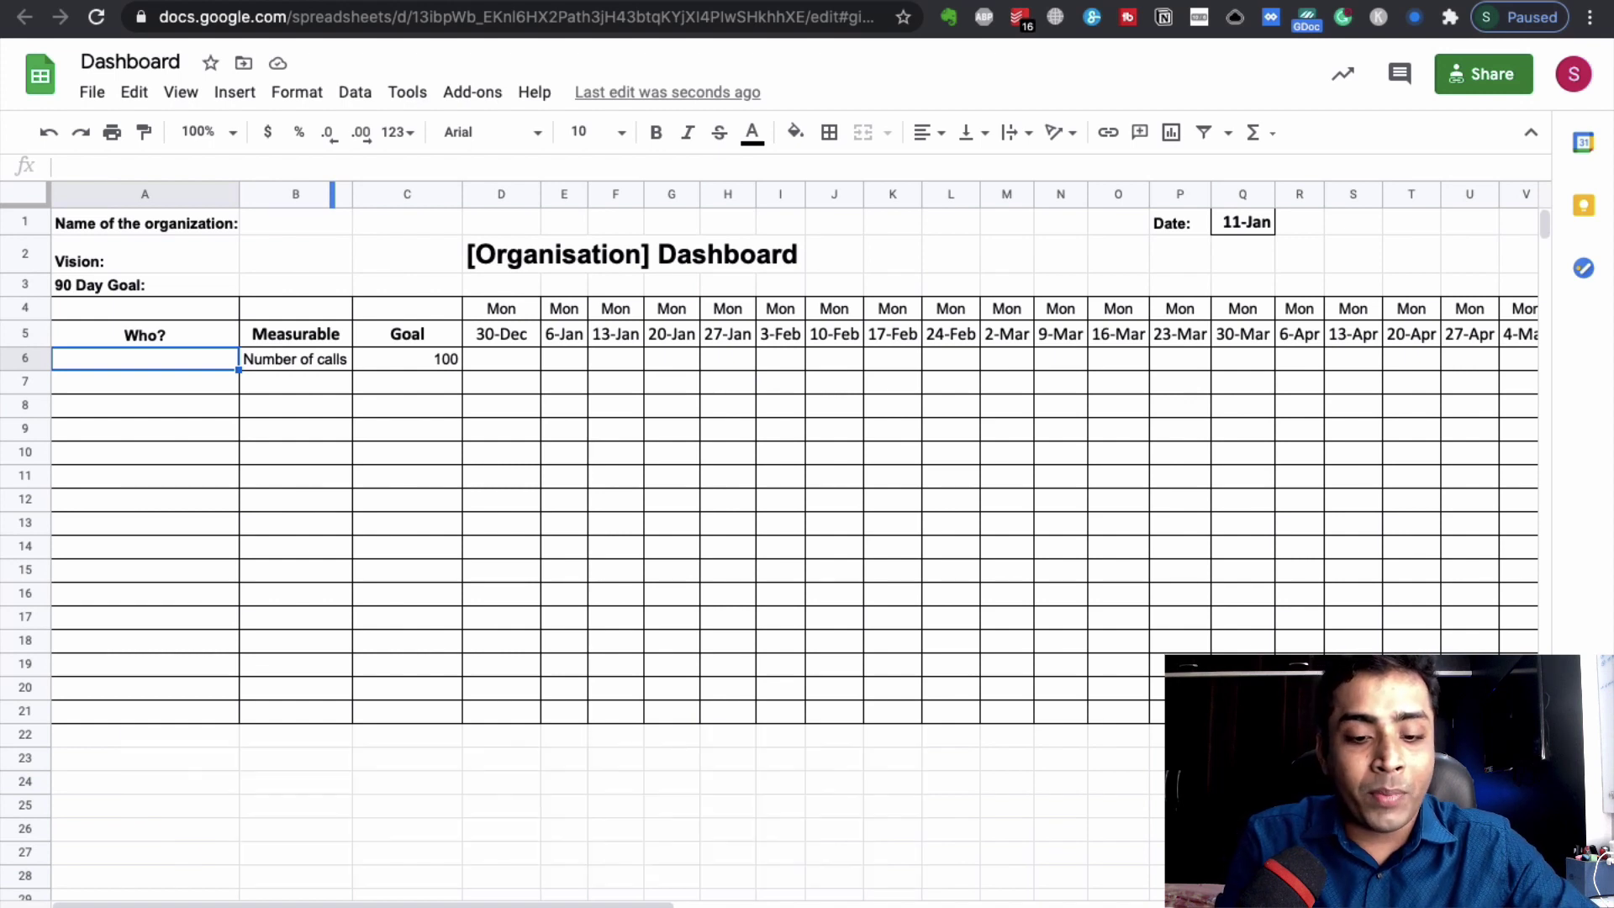
{"action": "type", "text": "Suraj"}
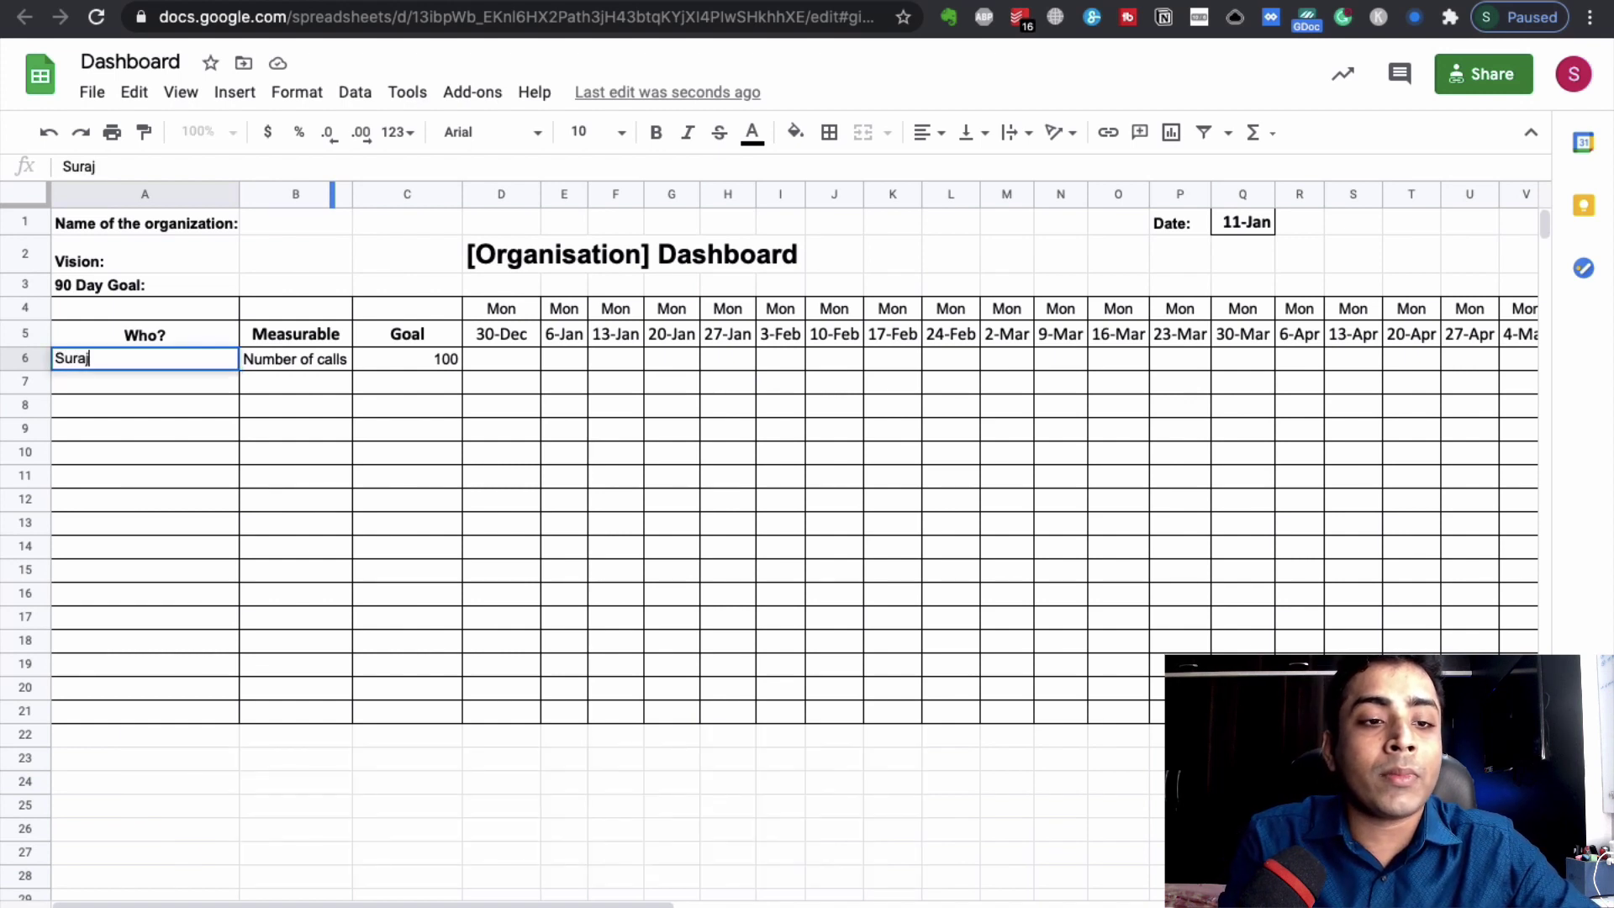
{"action": "key", "text": "Return"}
{"action": "key", "text": "Up"}
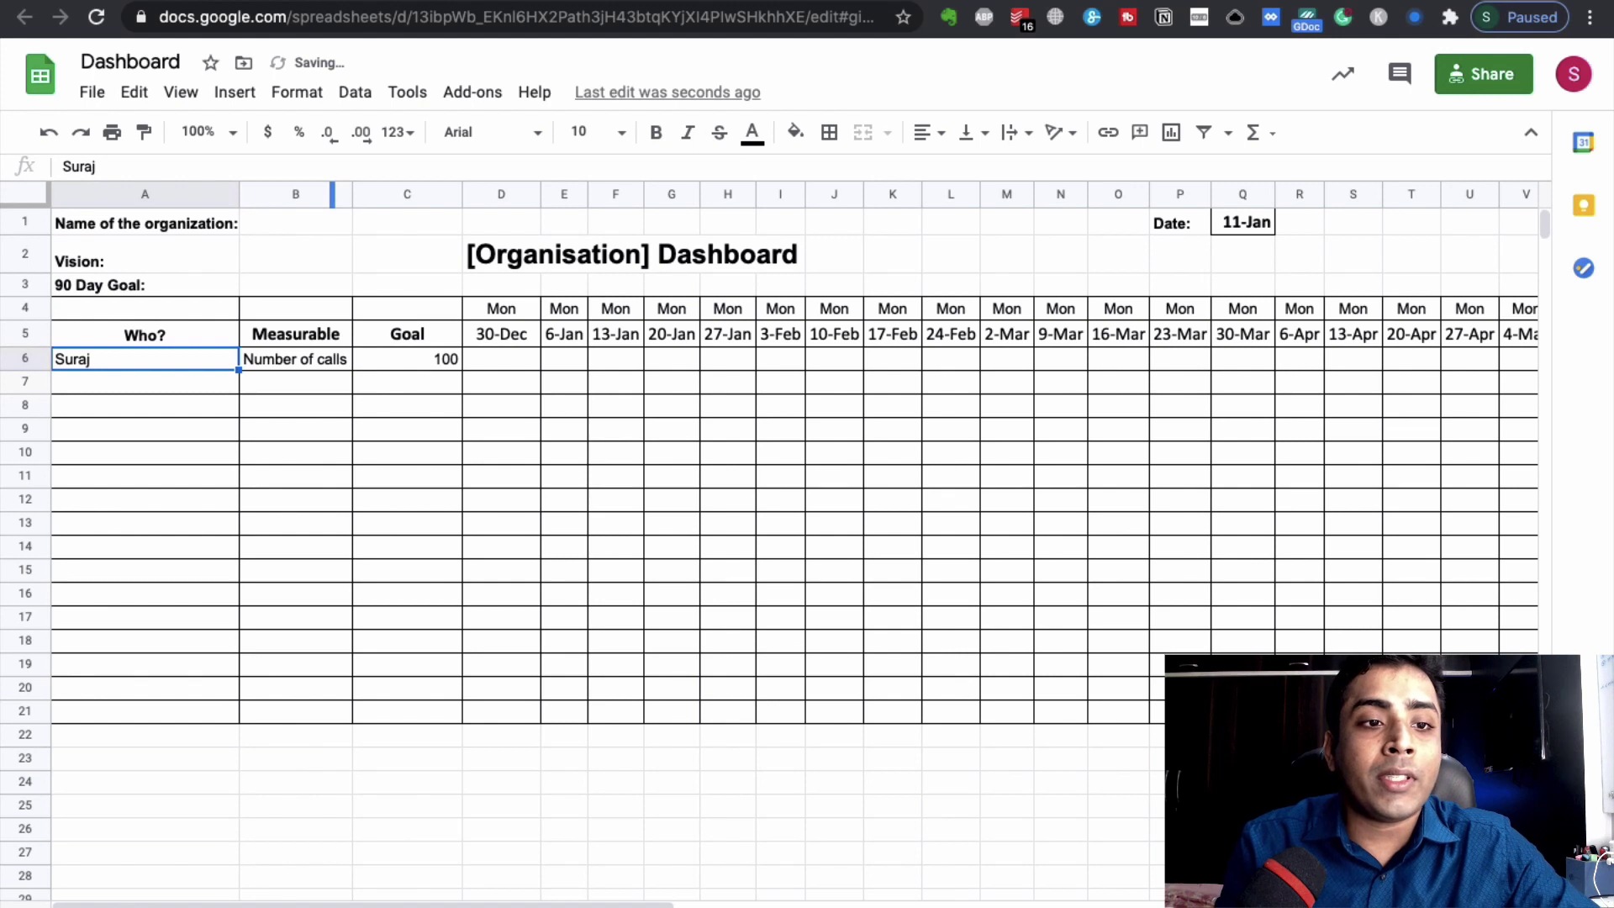
{"action": "key", "text": "Right"}
{"action": "key", "text": "Left"}
{"action": "key", "text": "shift+Right"}
{"action": "key", "text": "shift+Right"}
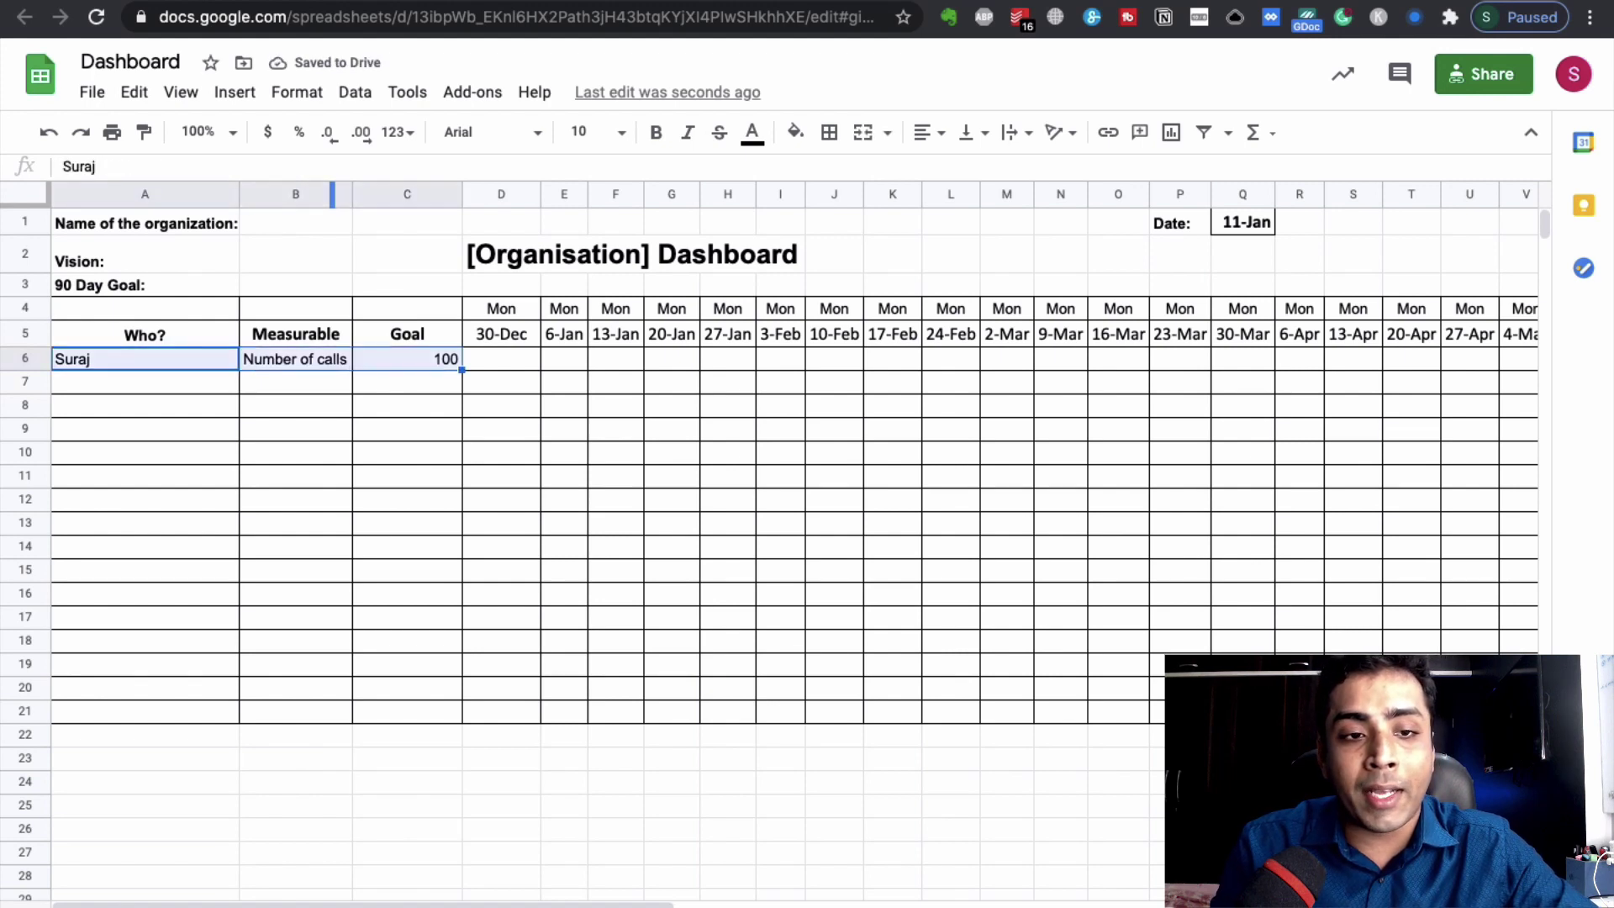
{"action": "left_click", "coordinate": [145, 382]}
{"action": "left_click", "coordinate": [295, 359]}
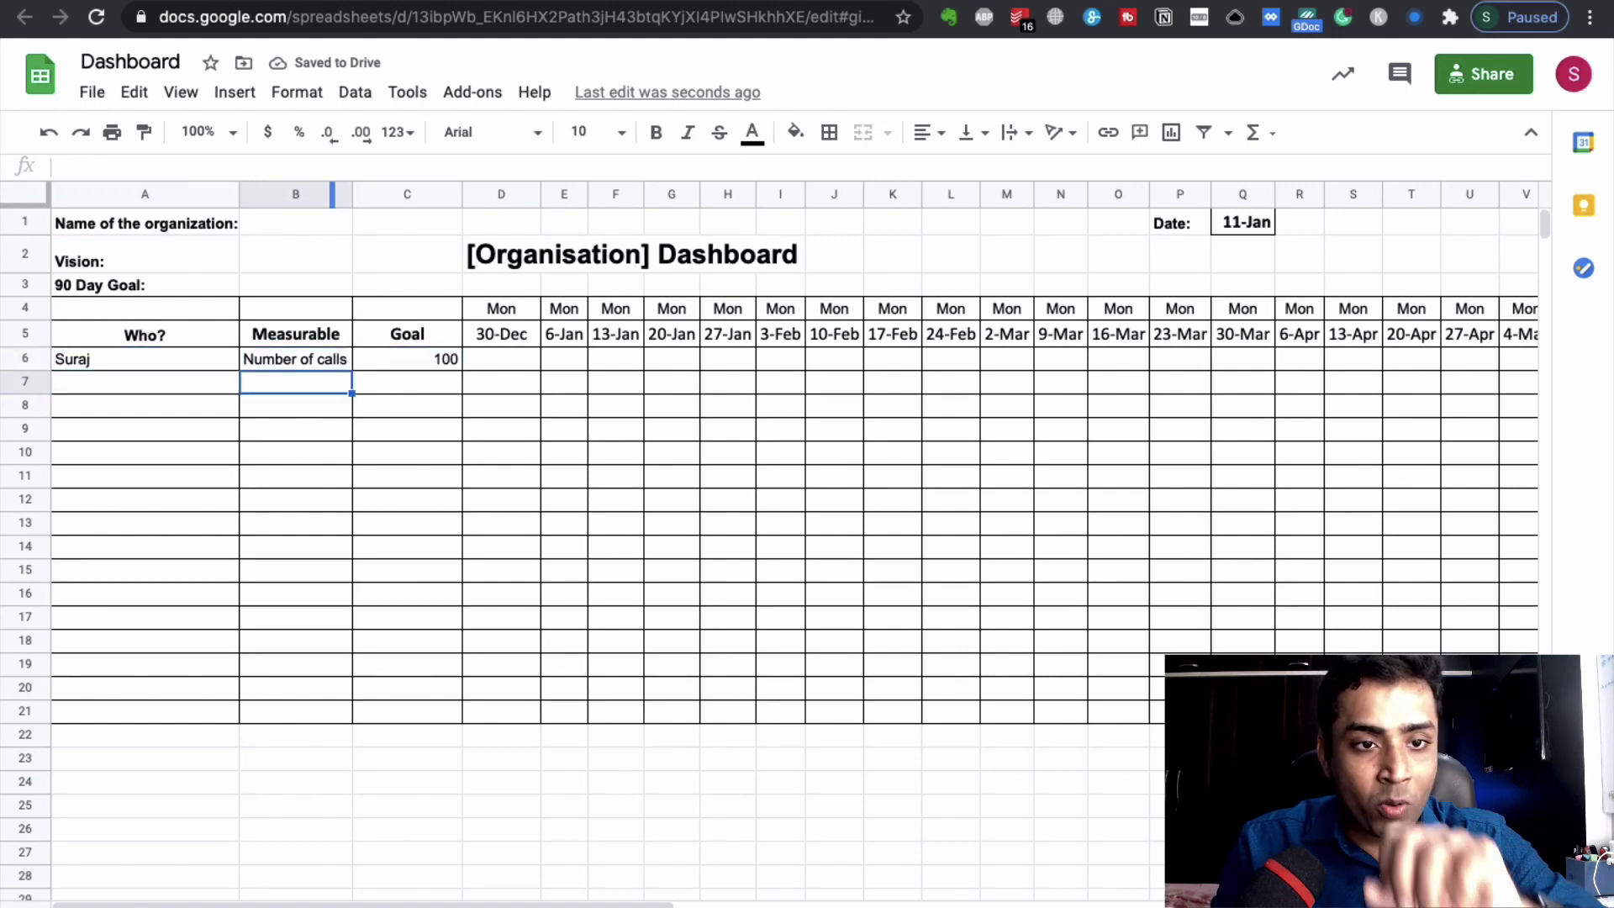
{"action": "key", "text": "shift+Down"}
{"action": "key", "text": "shift+Down"}
{"action": "key", "text": "shift+Down"}
{"action": "key", "text": "shift+Down"}
{"action": "key", "text": "shift+Down"}
{"action": "key", "text": "shift+Down"}
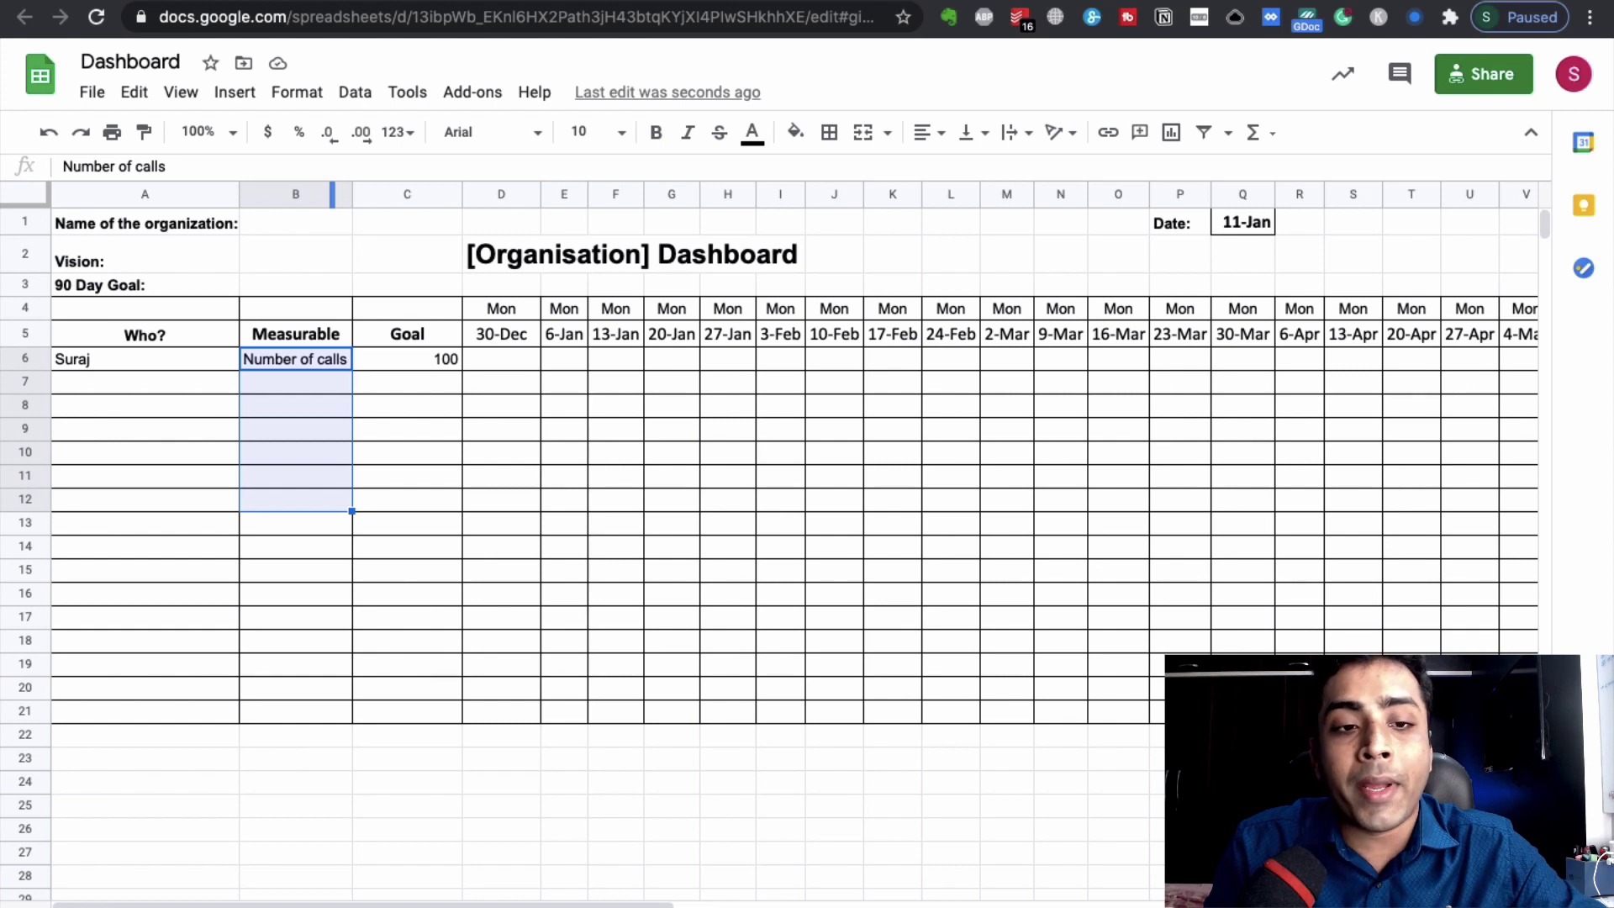
{"action": "left_click", "coordinate": [295, 359]}
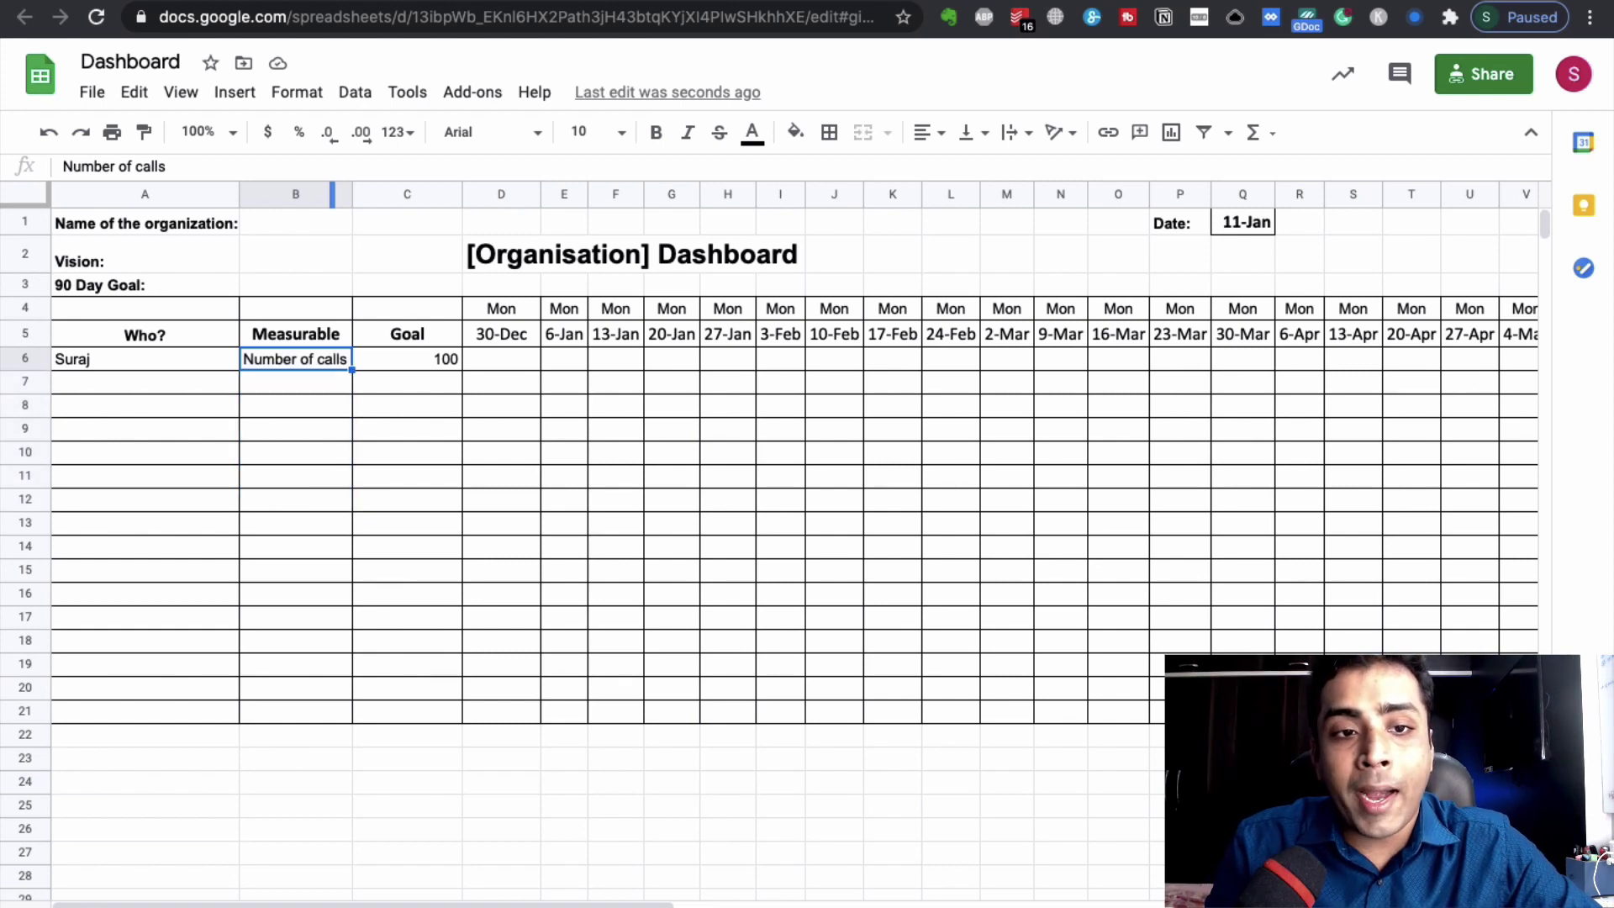
{"action": "left_click_drag", "start_coordinate": [295, 358], "coordinate": [295, 475]}
{"action": "left_click_drag", "start_coordinate": [407, 359], "coordinate": [407, 475]}
{"action": "left_click", "coordinate": [145, 359]}
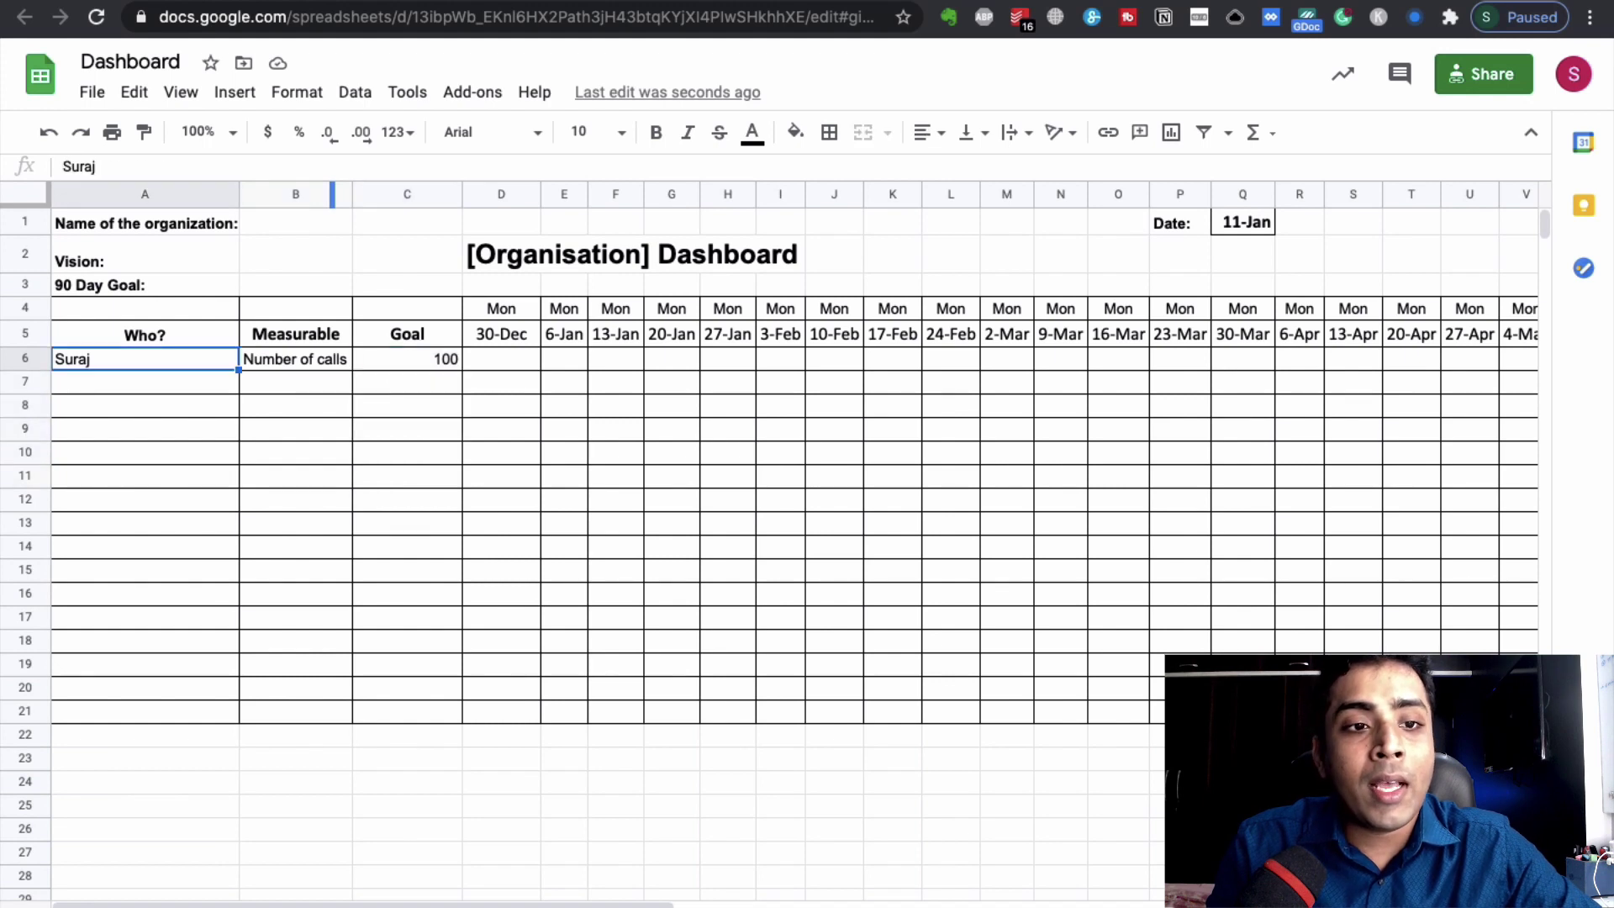
{"action": "left_click_drag", "start_coordinate": [145, 358], "coordinate": [145, 475]}
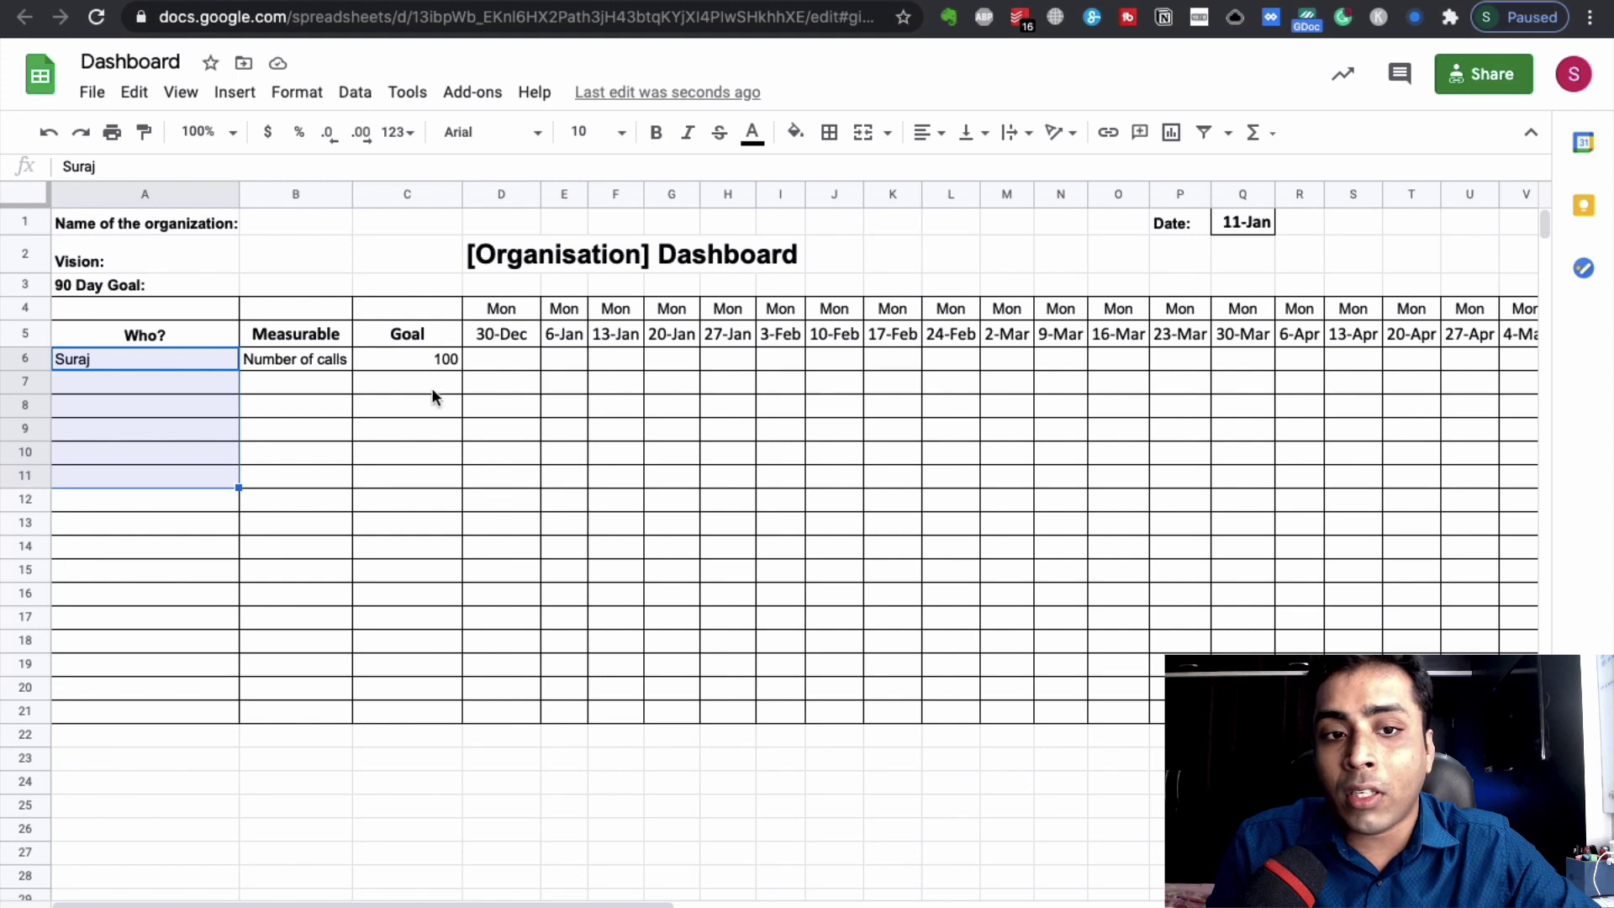
{"action": "left_click", "coordinate": [438, 430]}
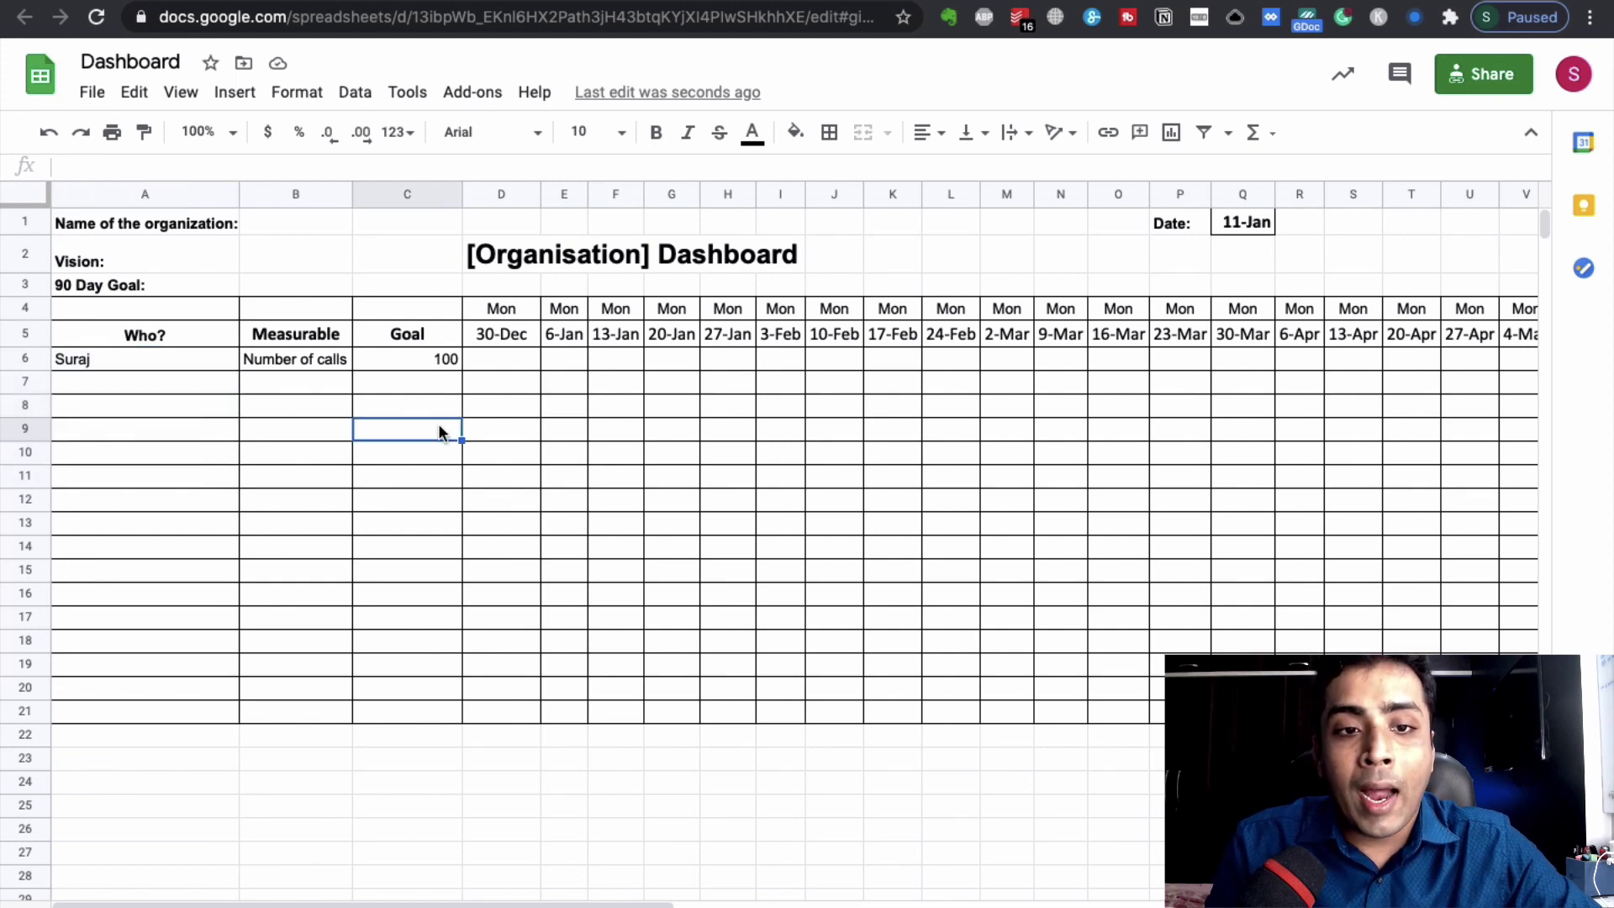
{"action": "key", "text": "Up"}
{"action": "key", "text": "Up"}
{"action": "key", "text": "Up"}
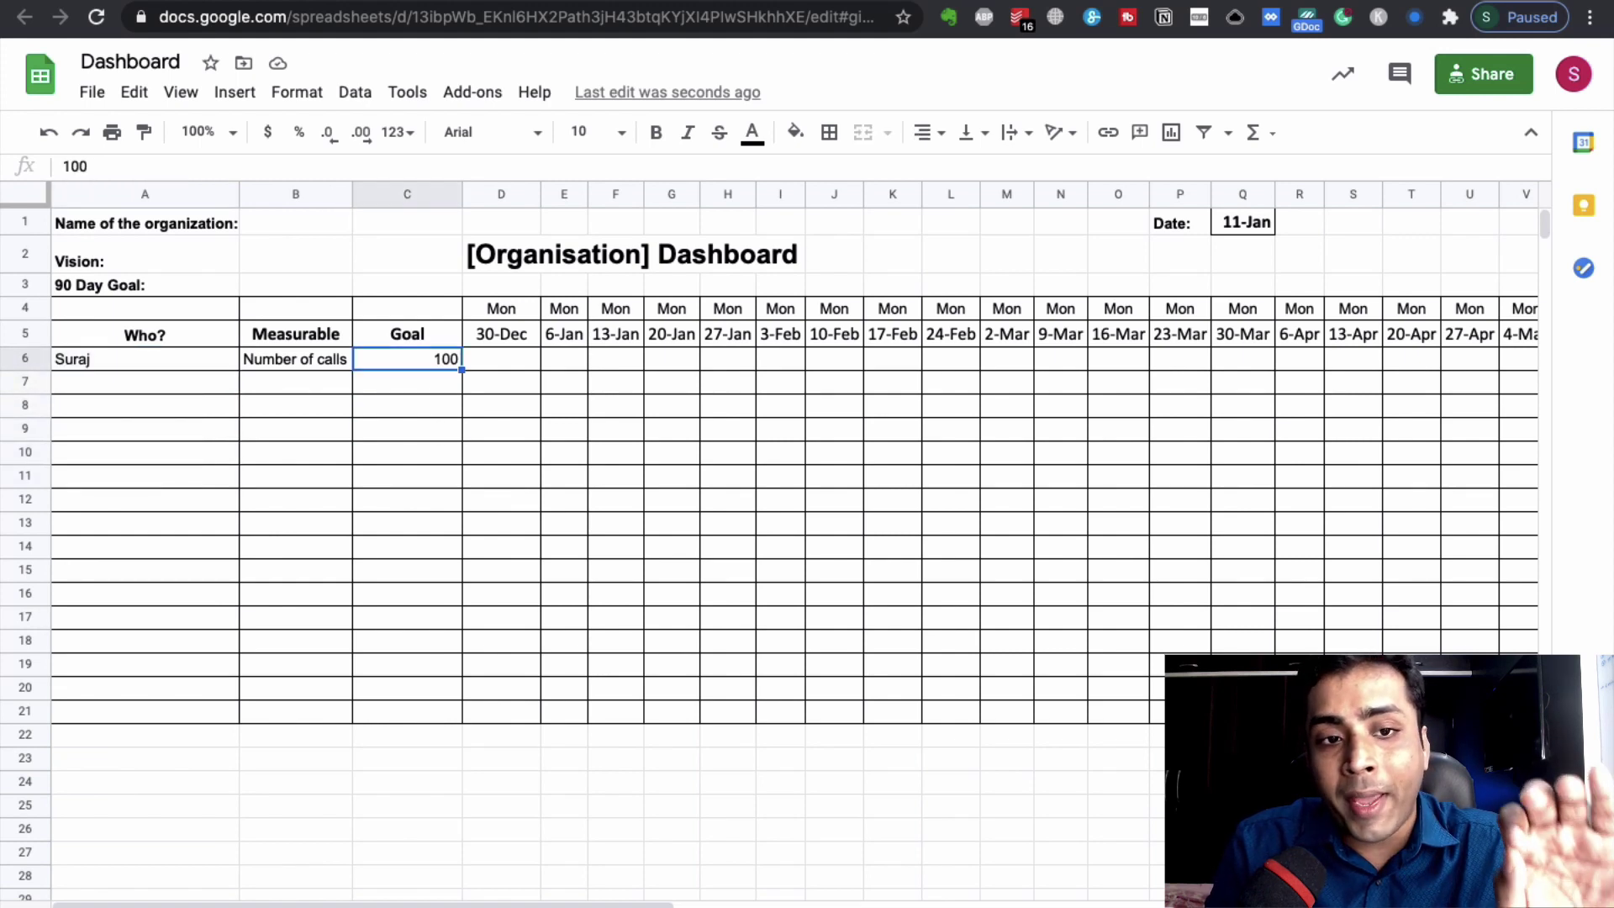
{"action": "key", "text": "Right"}
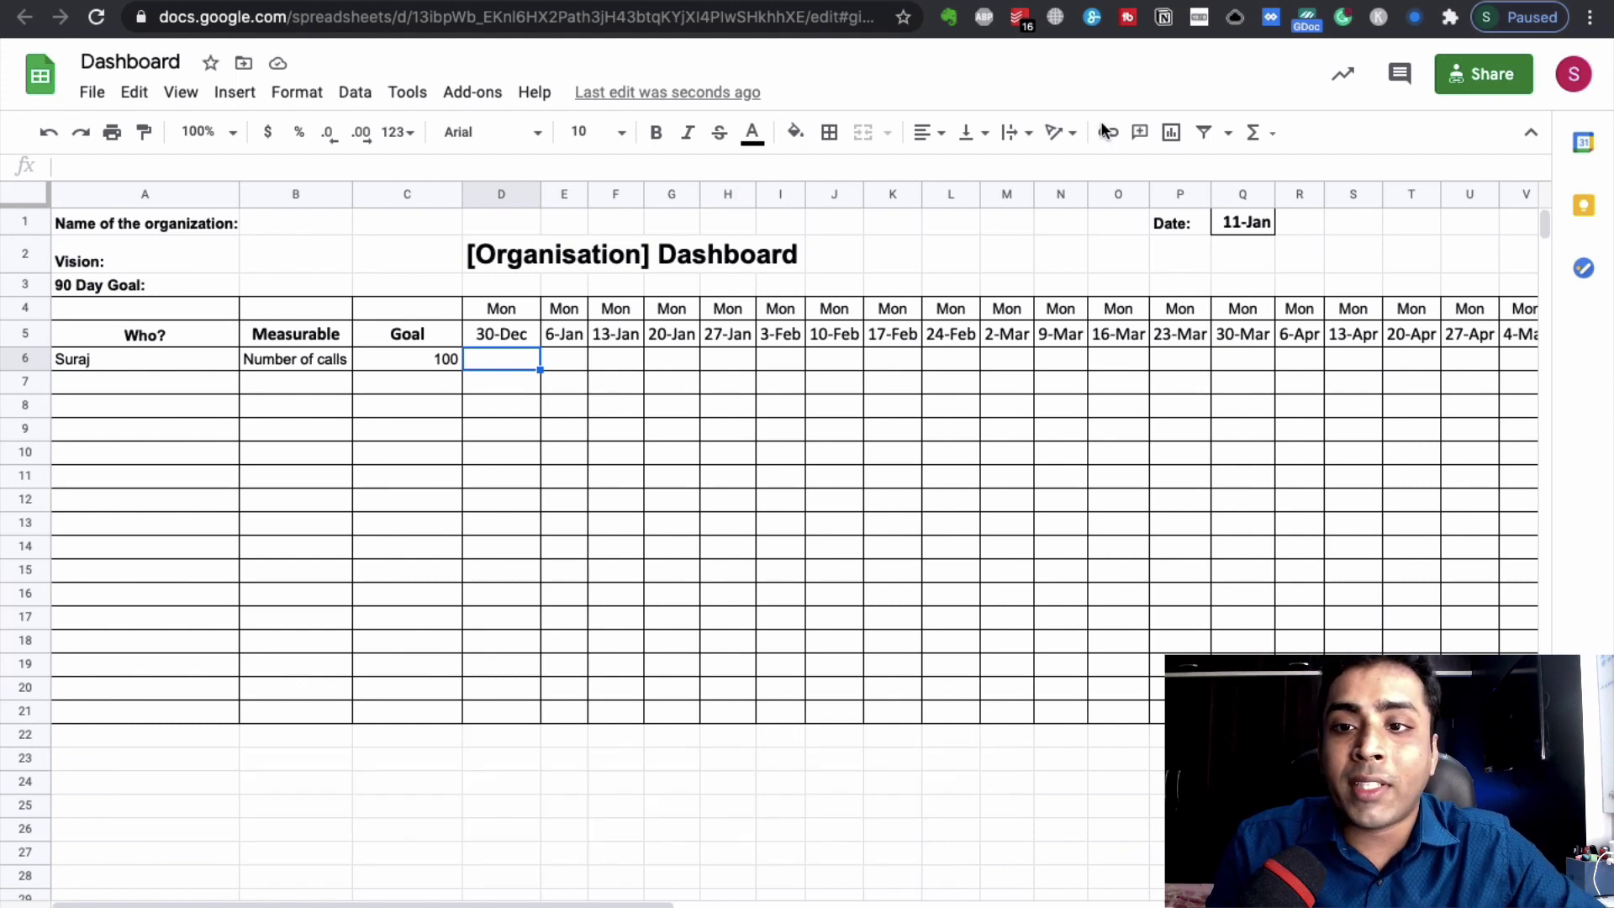
{"action": "left_click", "coordinate": [1244, 225]}
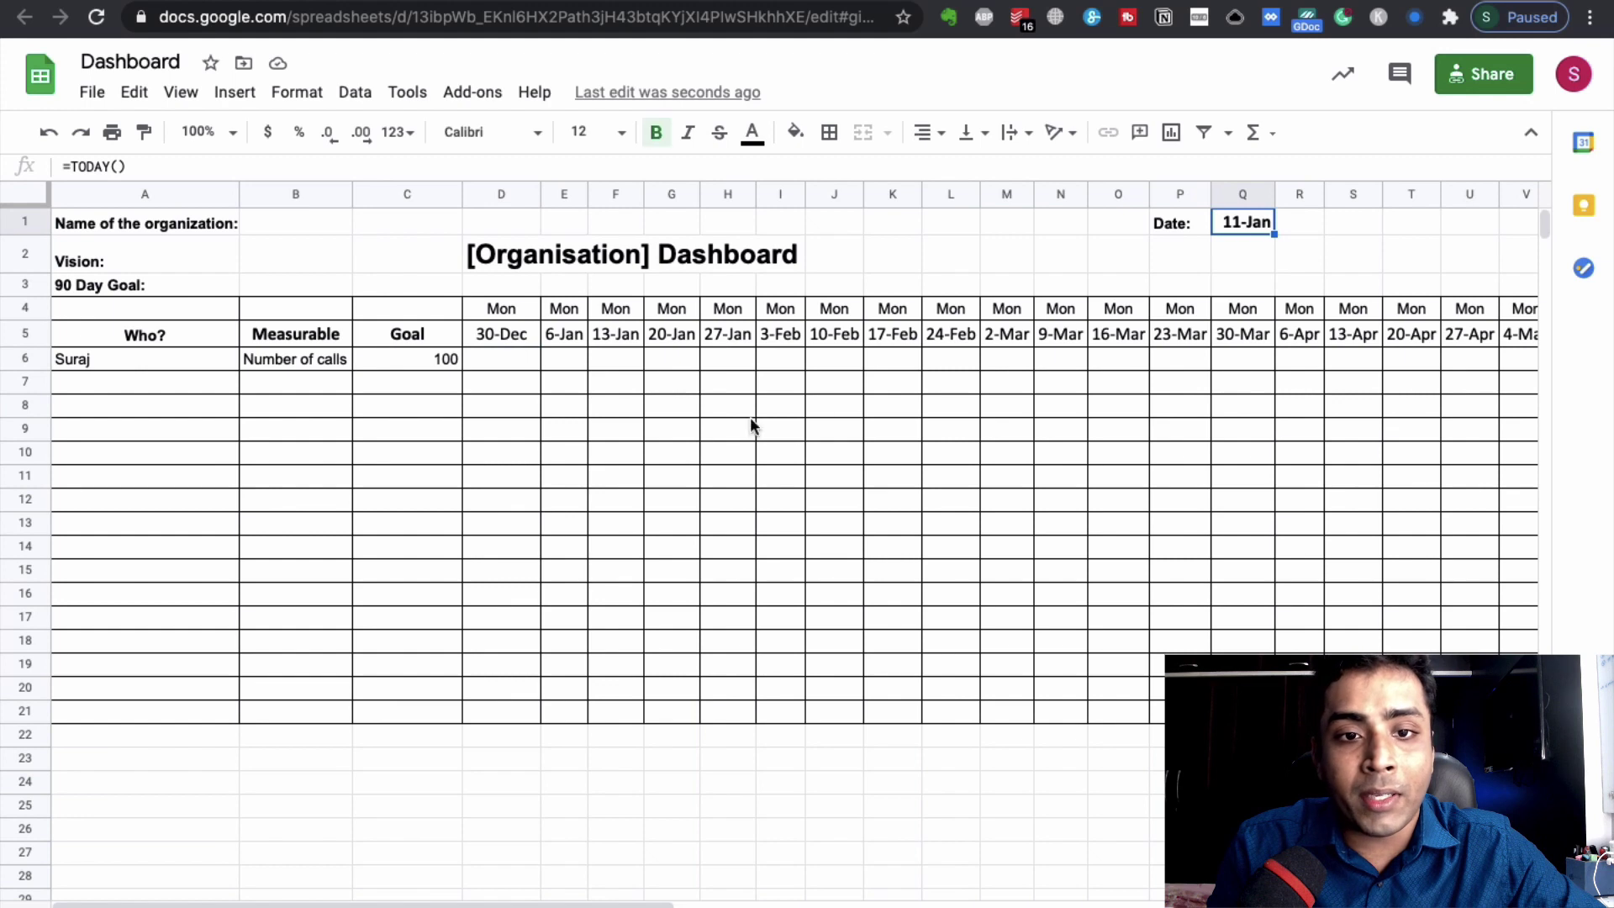
Record weekly results in the Number of calls row: 80 for 13-Jan and 100 for 20-Jan.
{"action": "left_click", "coordinate": [617, 361]}
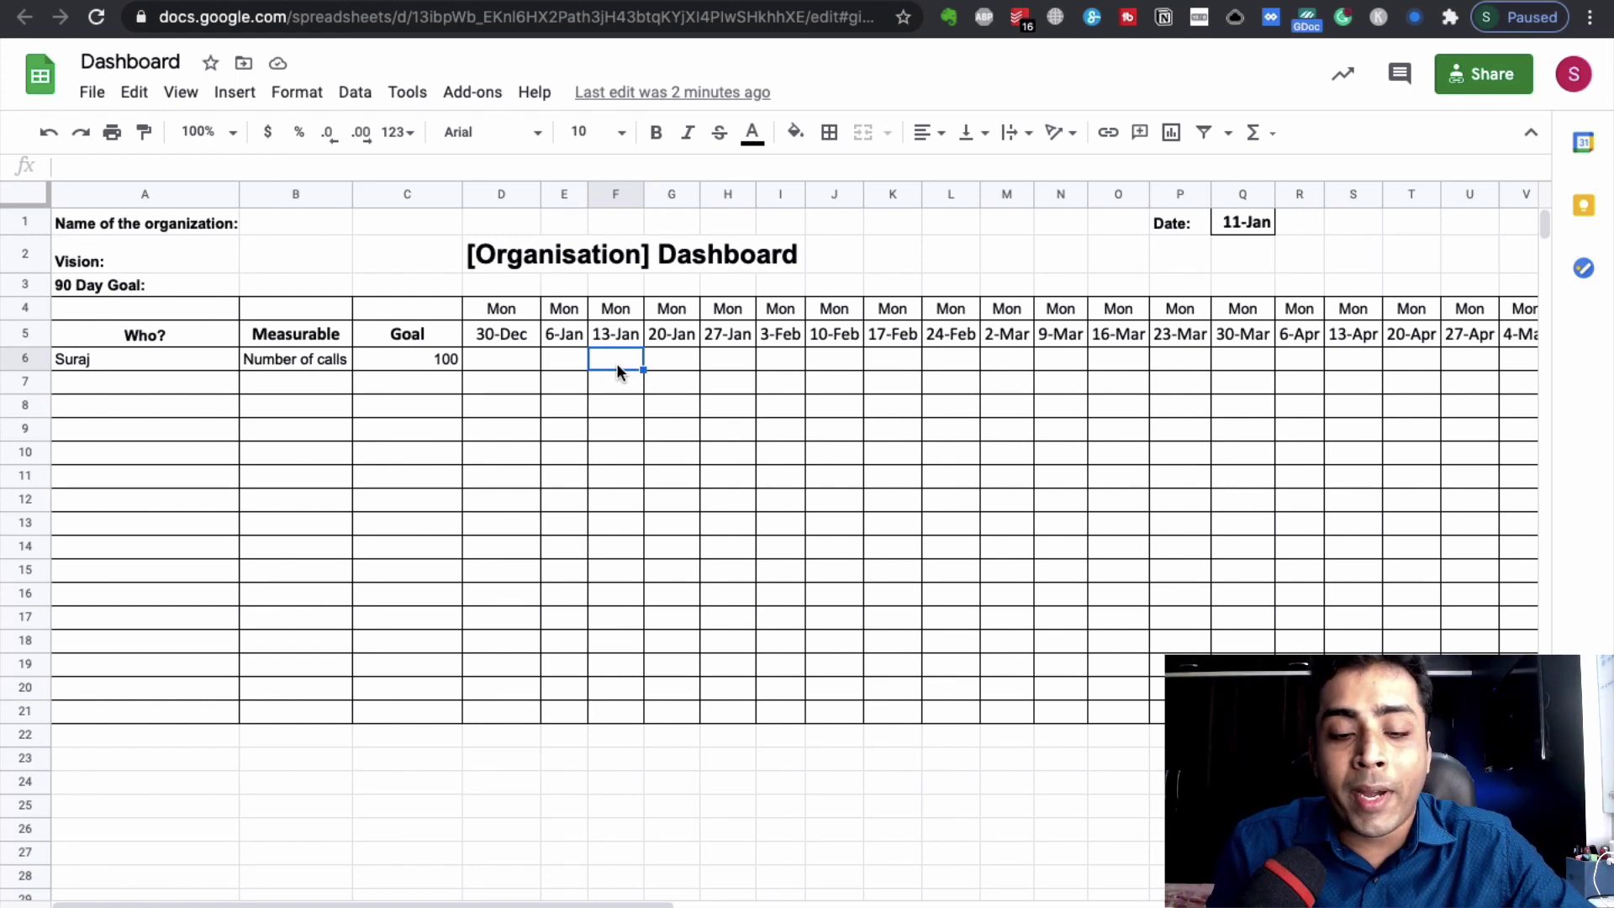
{"action": "type", "text": "80"}
{"action": "key", "text": "Return"}
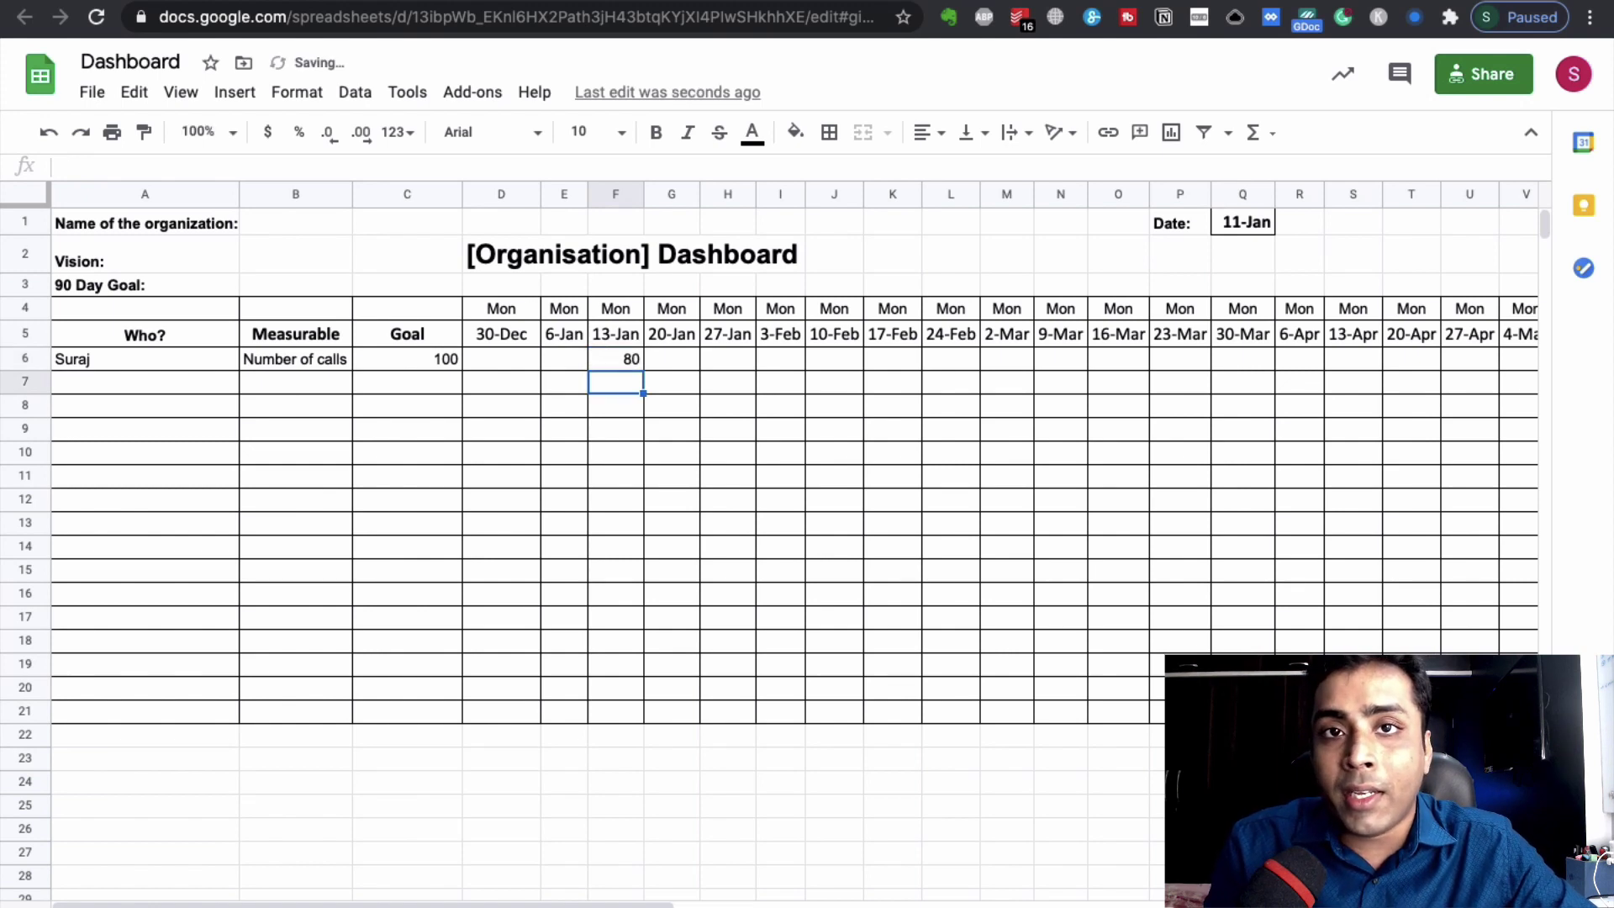
{"action": "left_click", "coordinate": [615, 359]}
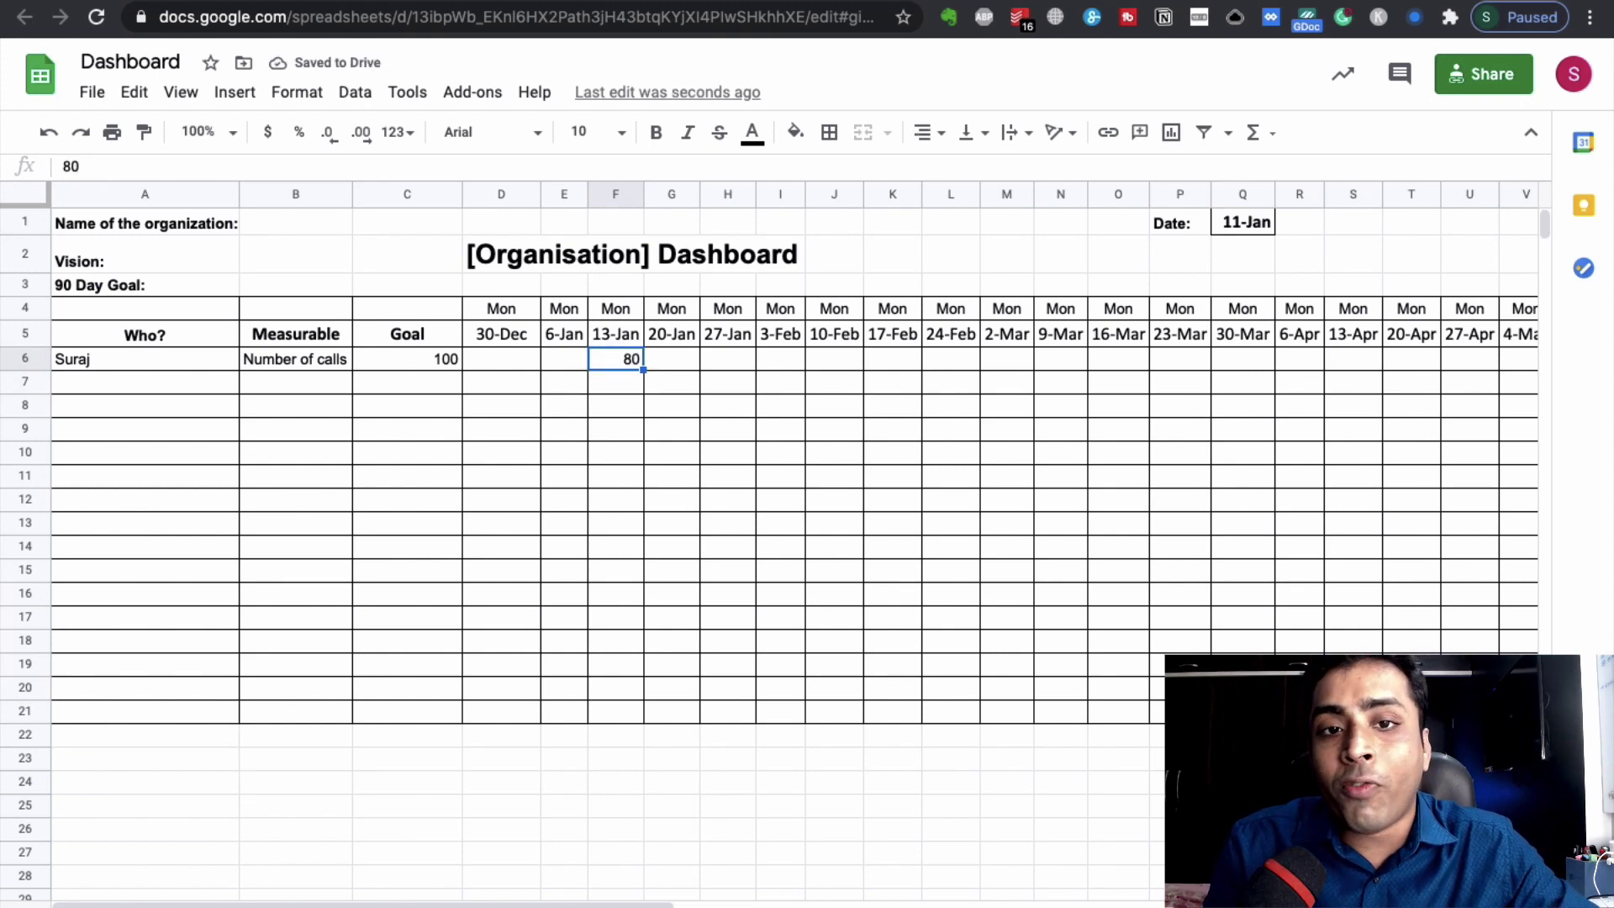
{"action": "left_click", "coordinate": [616, 381]}
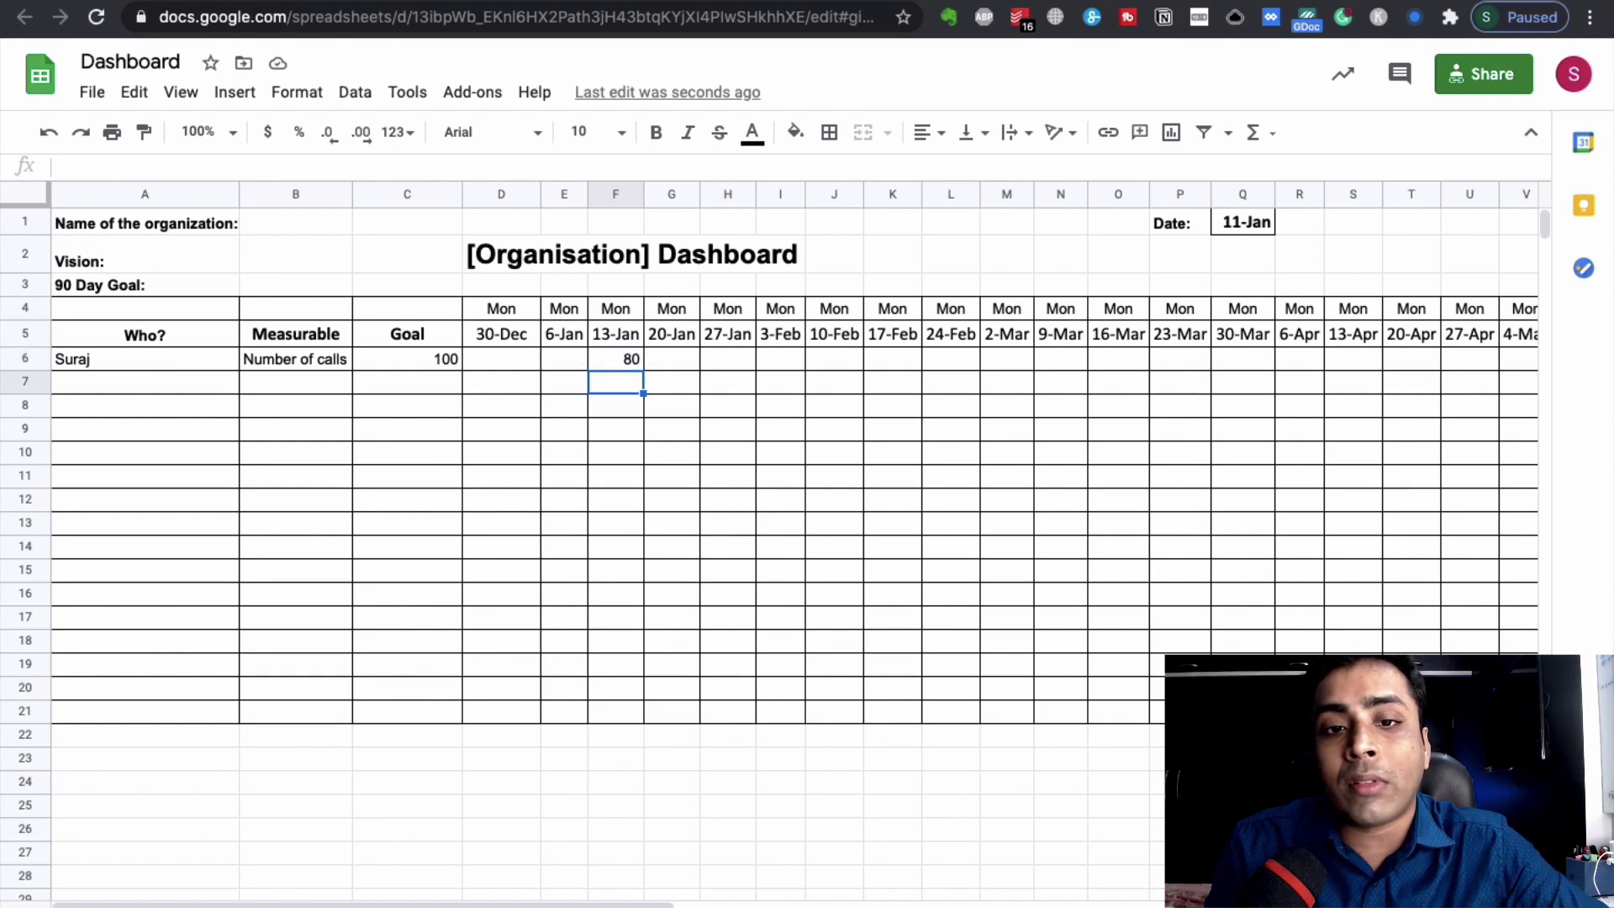
{"action": "left_click", "coordinate": [616, 359]}
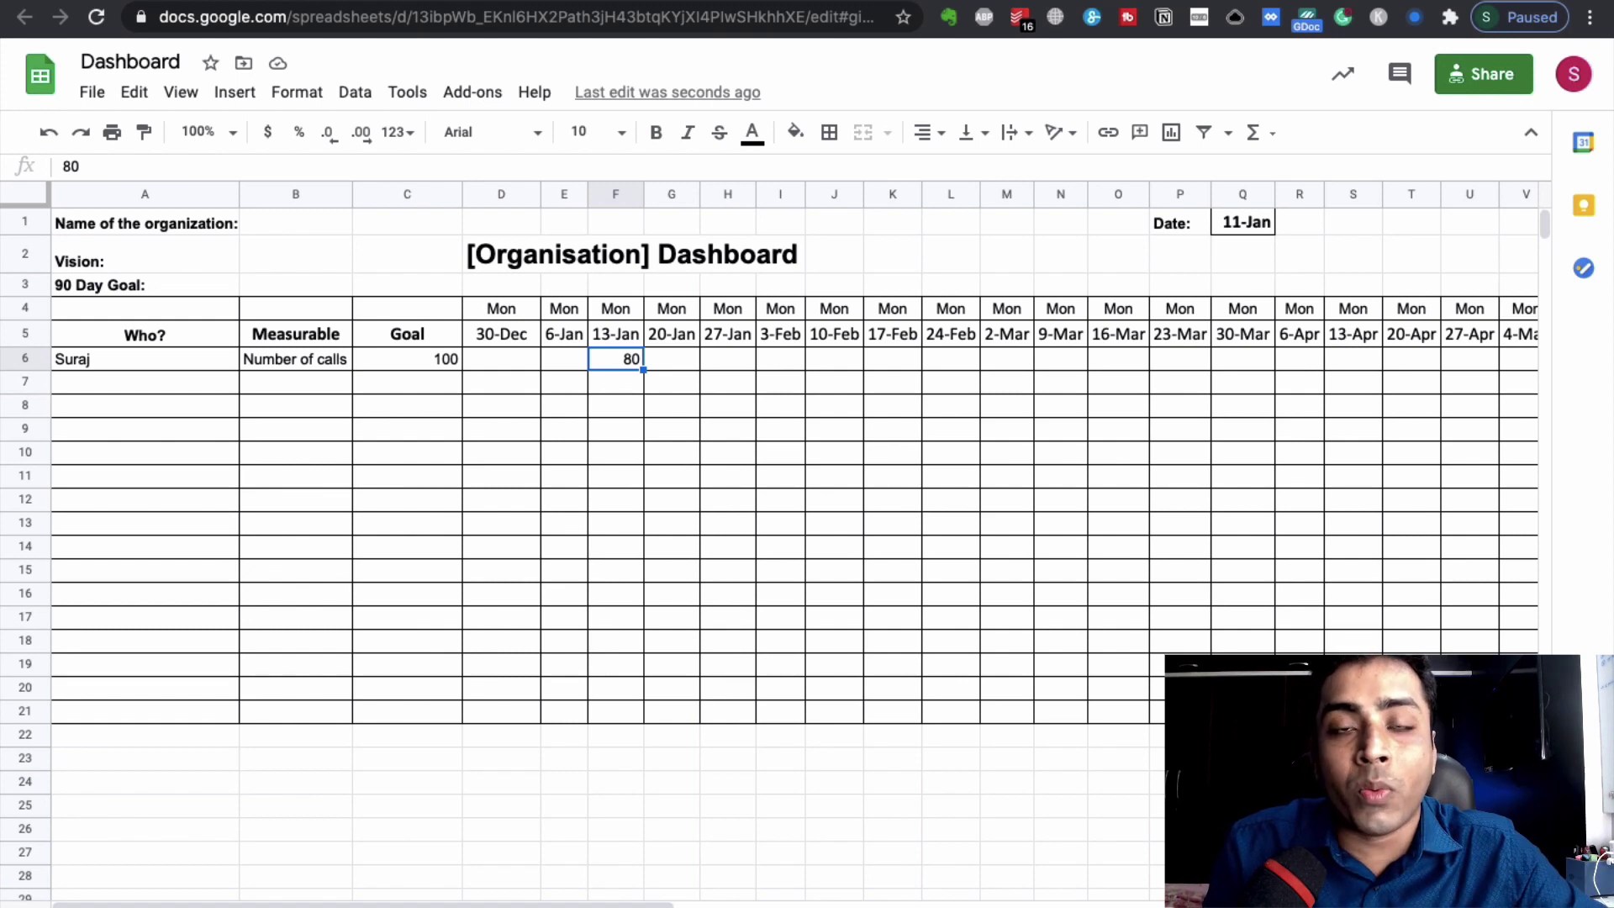
{"action": "left_click", "coordinate": [671, 359]}
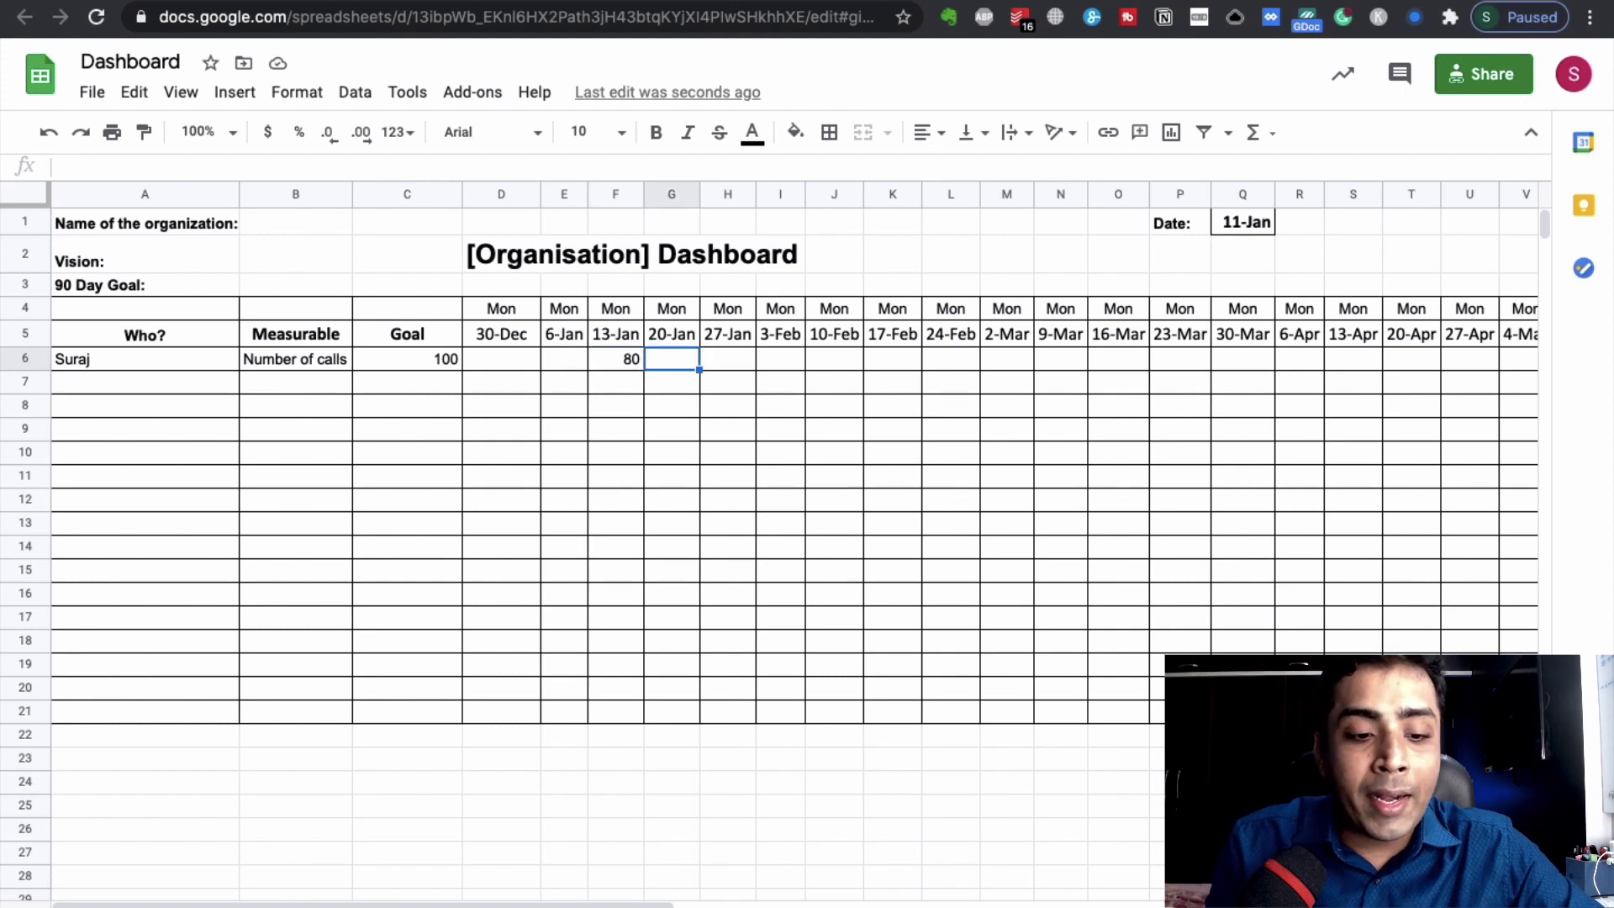
{"action": "type", "text": "100"}
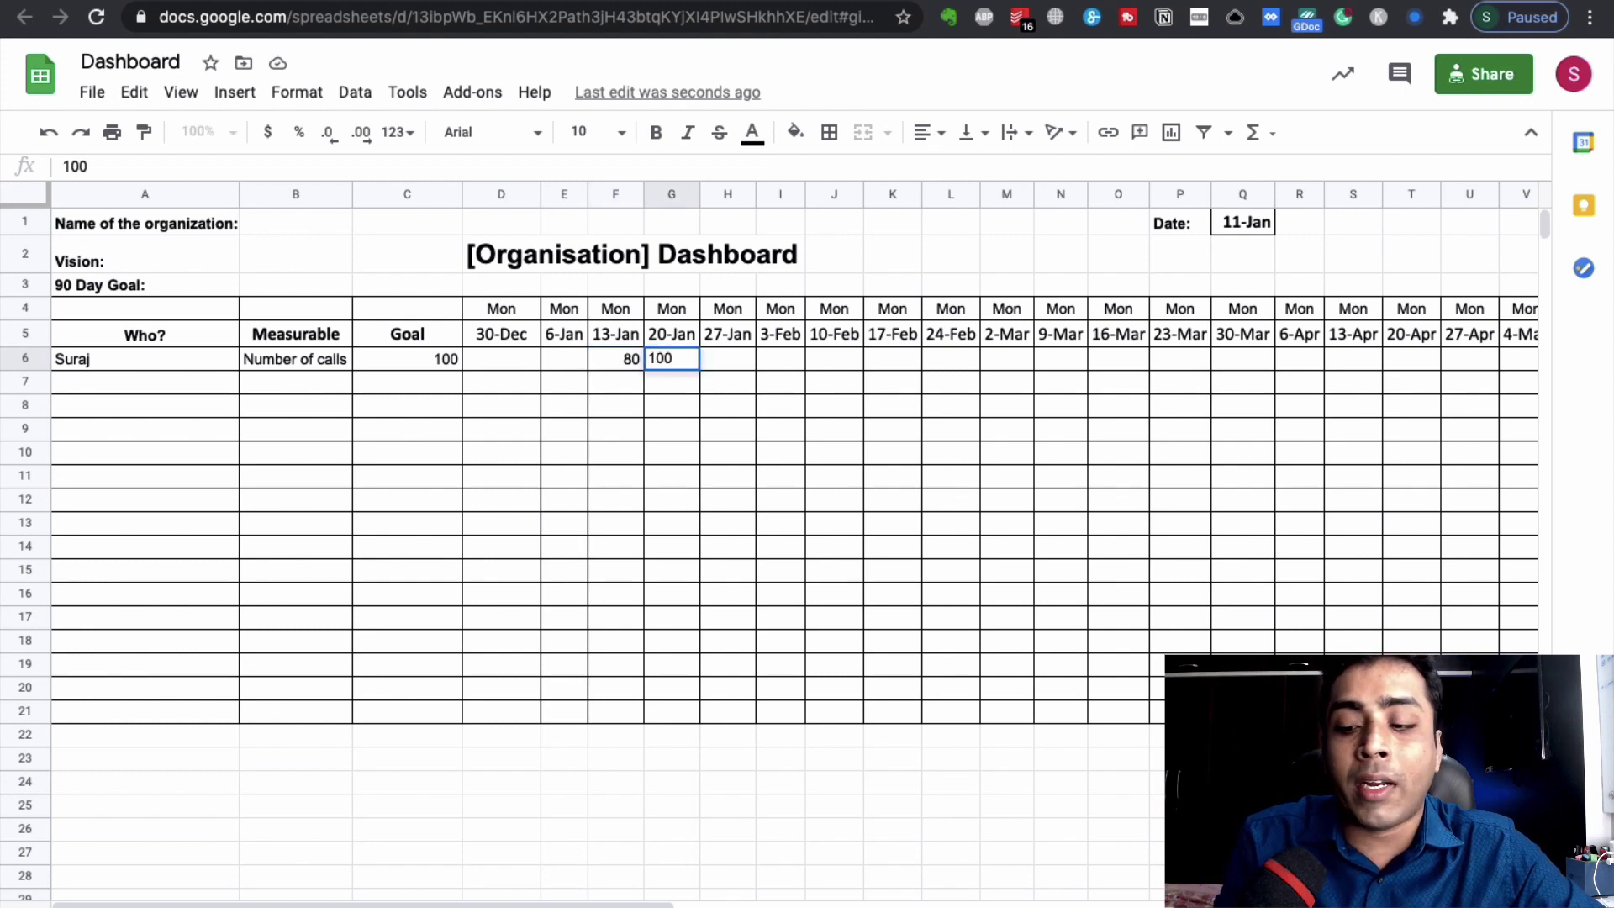
{"action": "key", "text": "Return"}
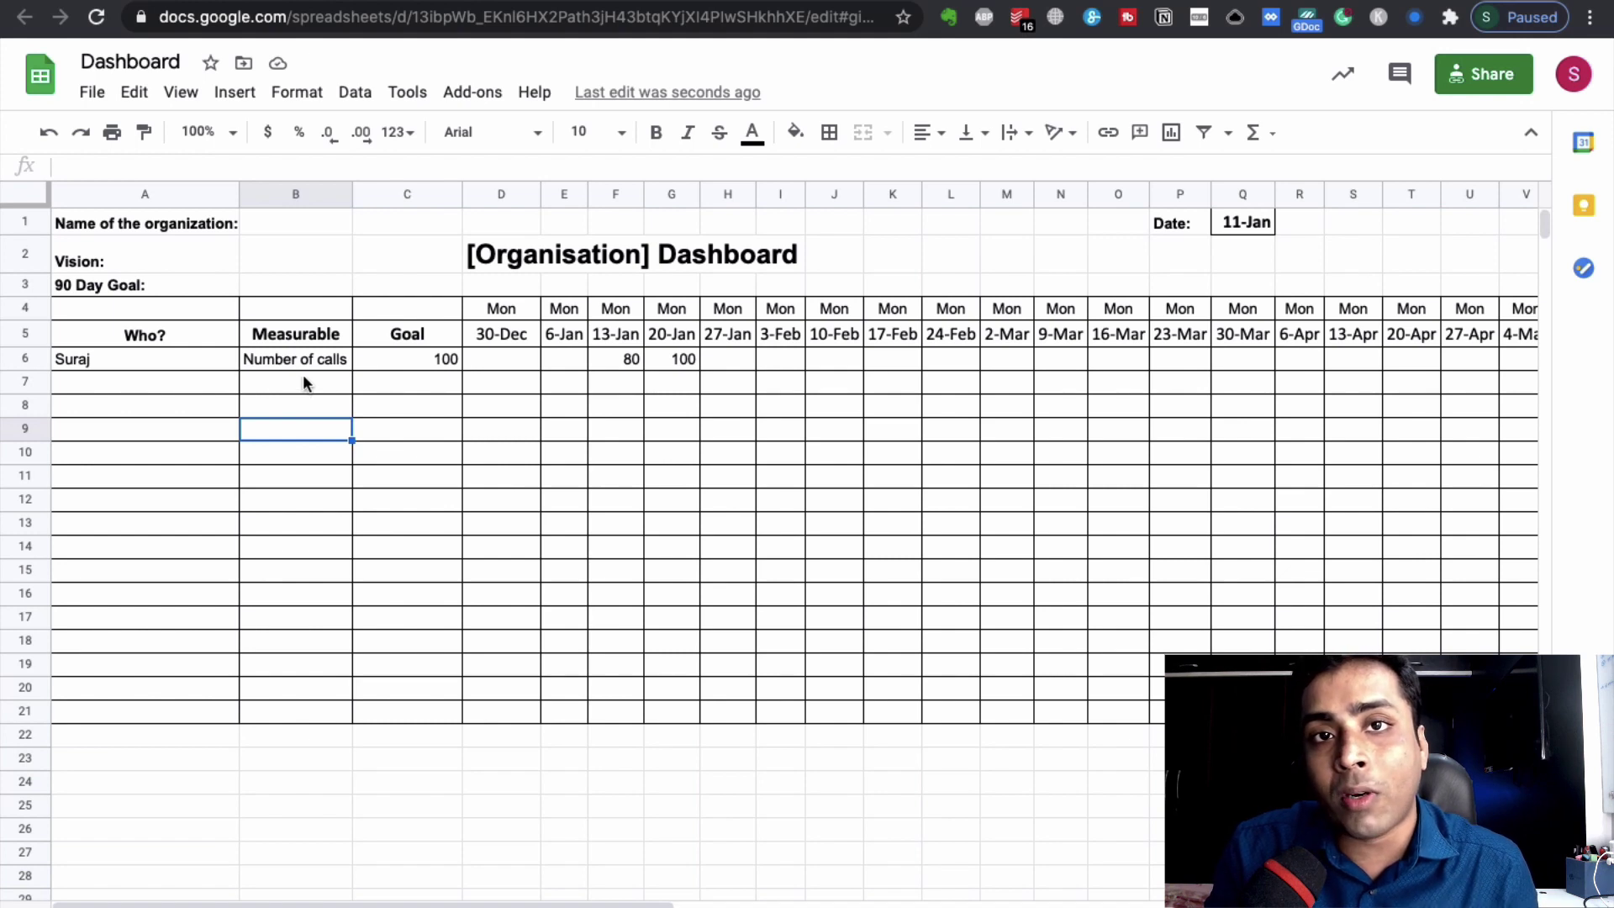
{"action": "left_click", "coordinate": [410, 372]}
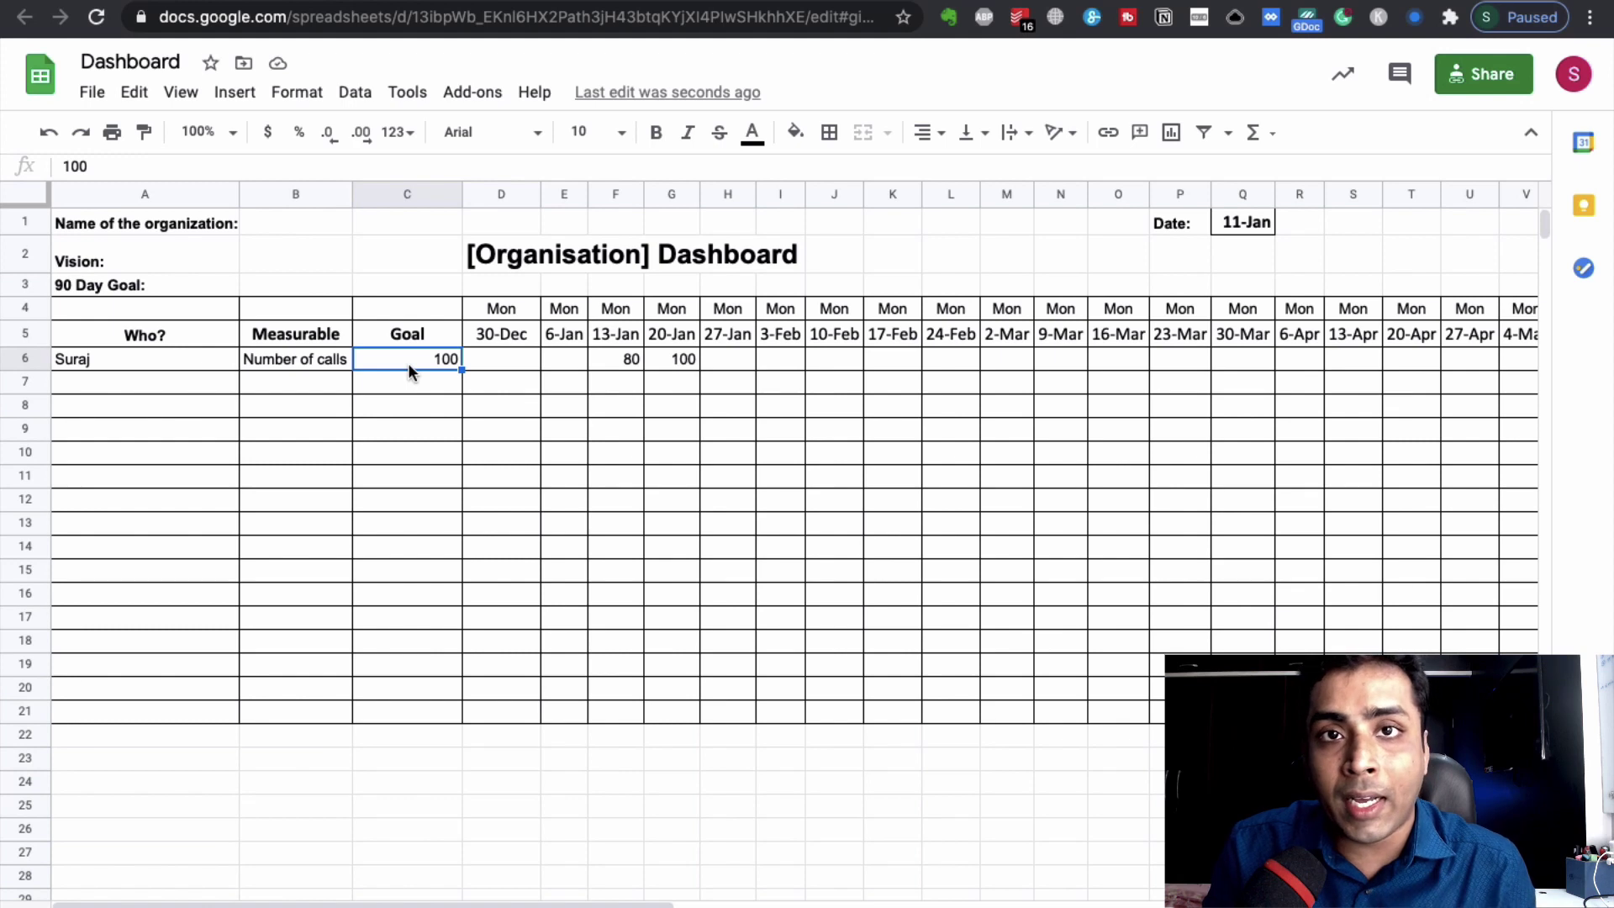
{"action": "left_click", "coordinate": [131, 383]}
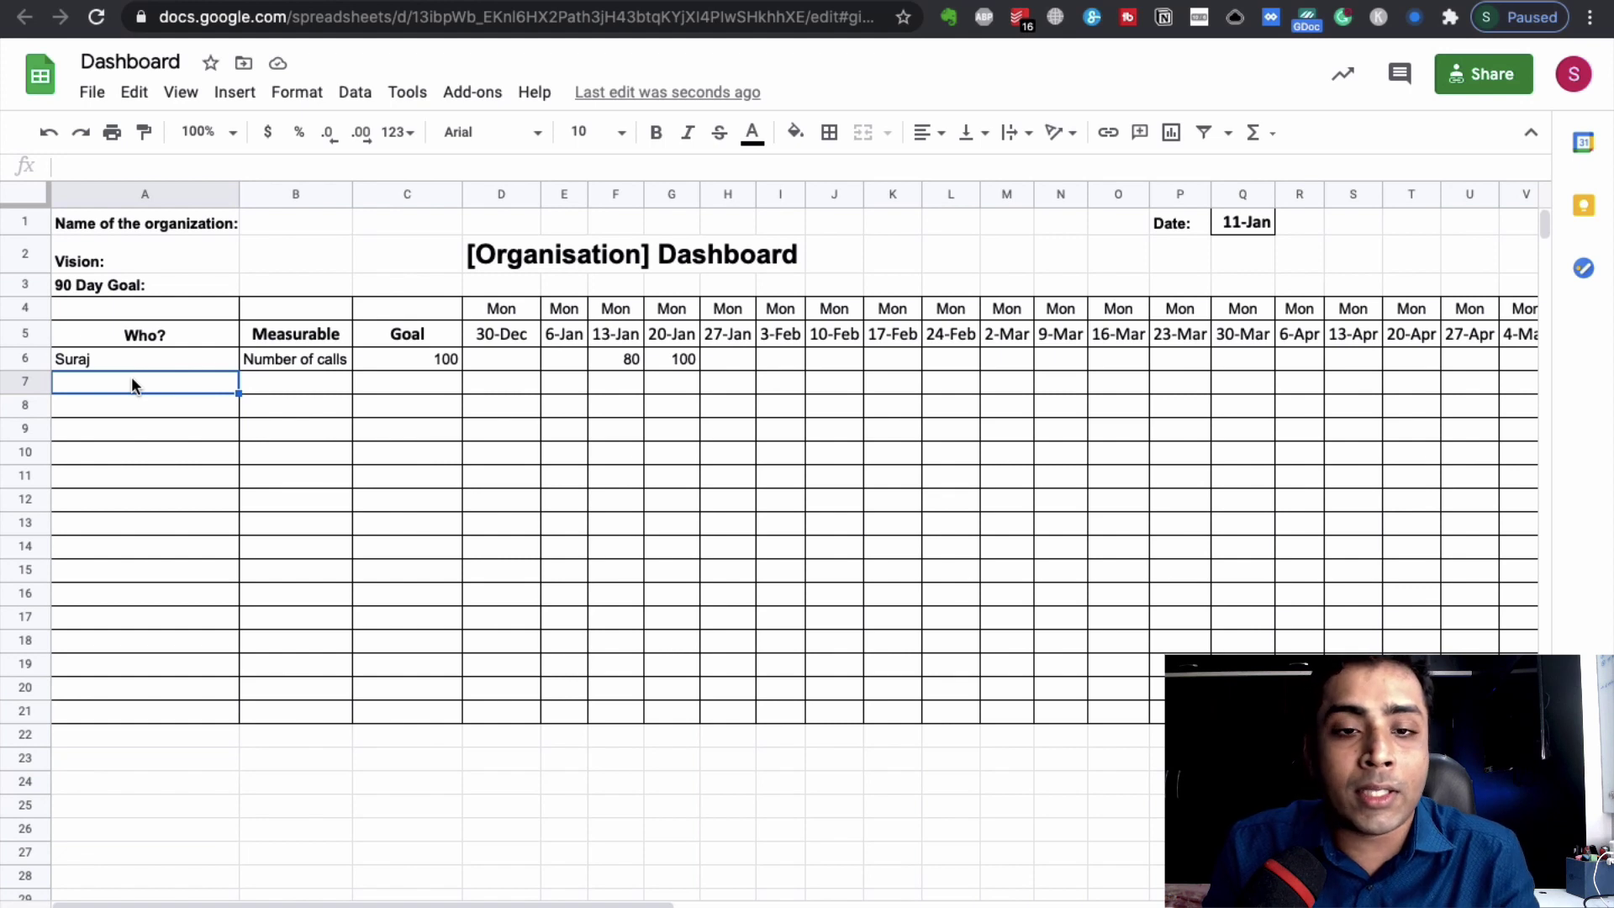
{"action": "left_click", "coordinate": [512, 360]}
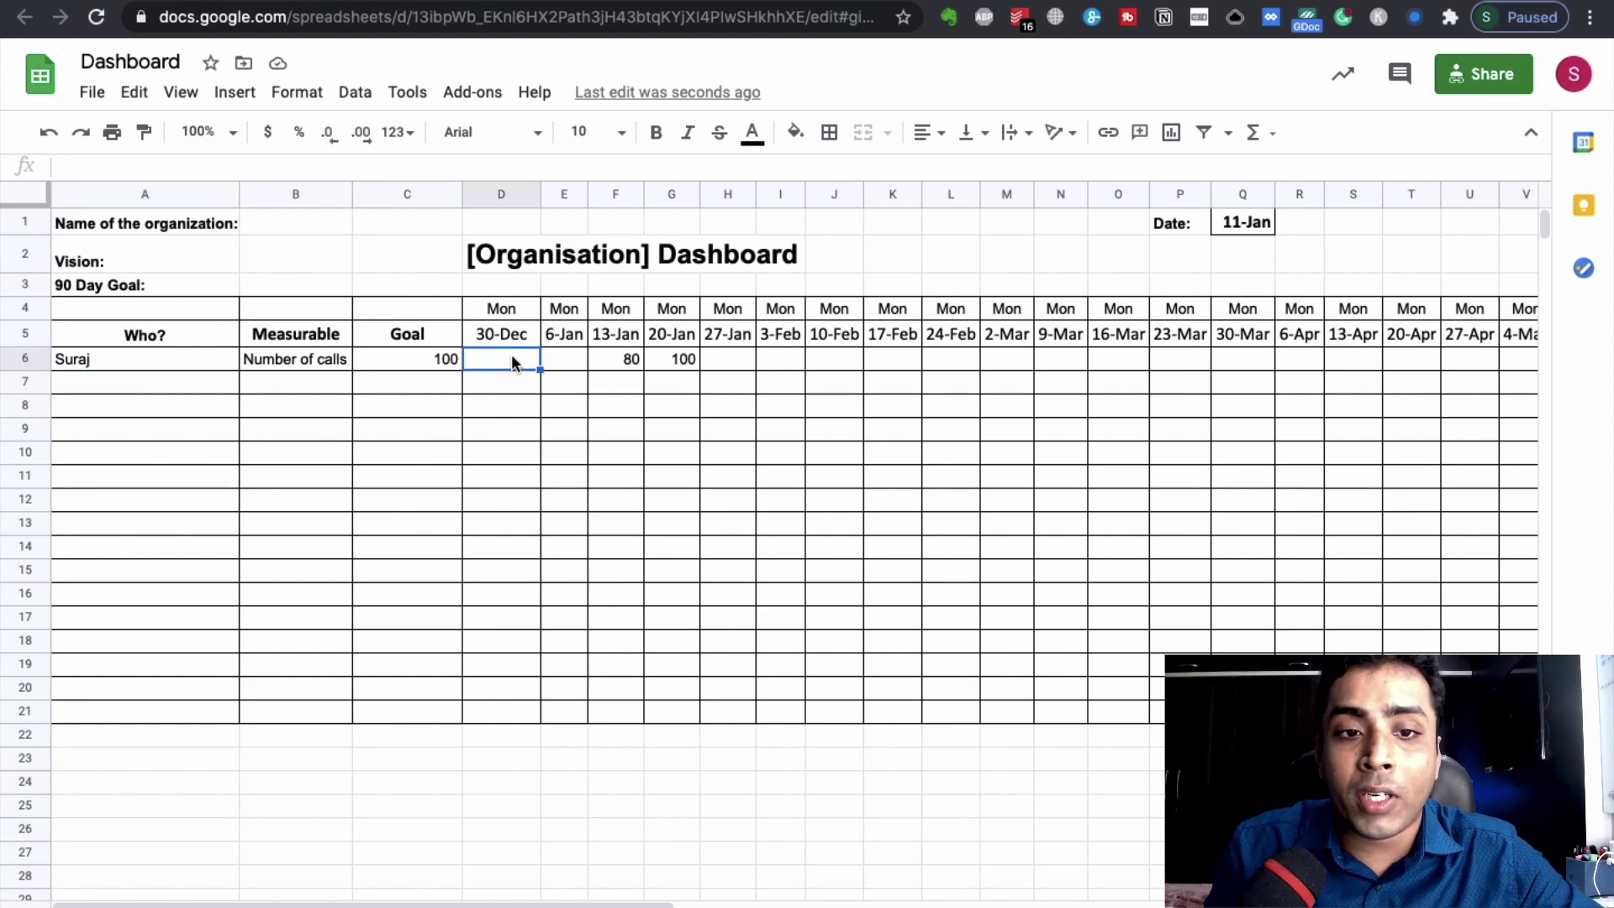
Switch to the Dashboard mind map and go through its Guidelines topics: Review weekly, 5 to 15 metrics and Automate.
{"action": "left_click", "coordinate": [903, 398]}
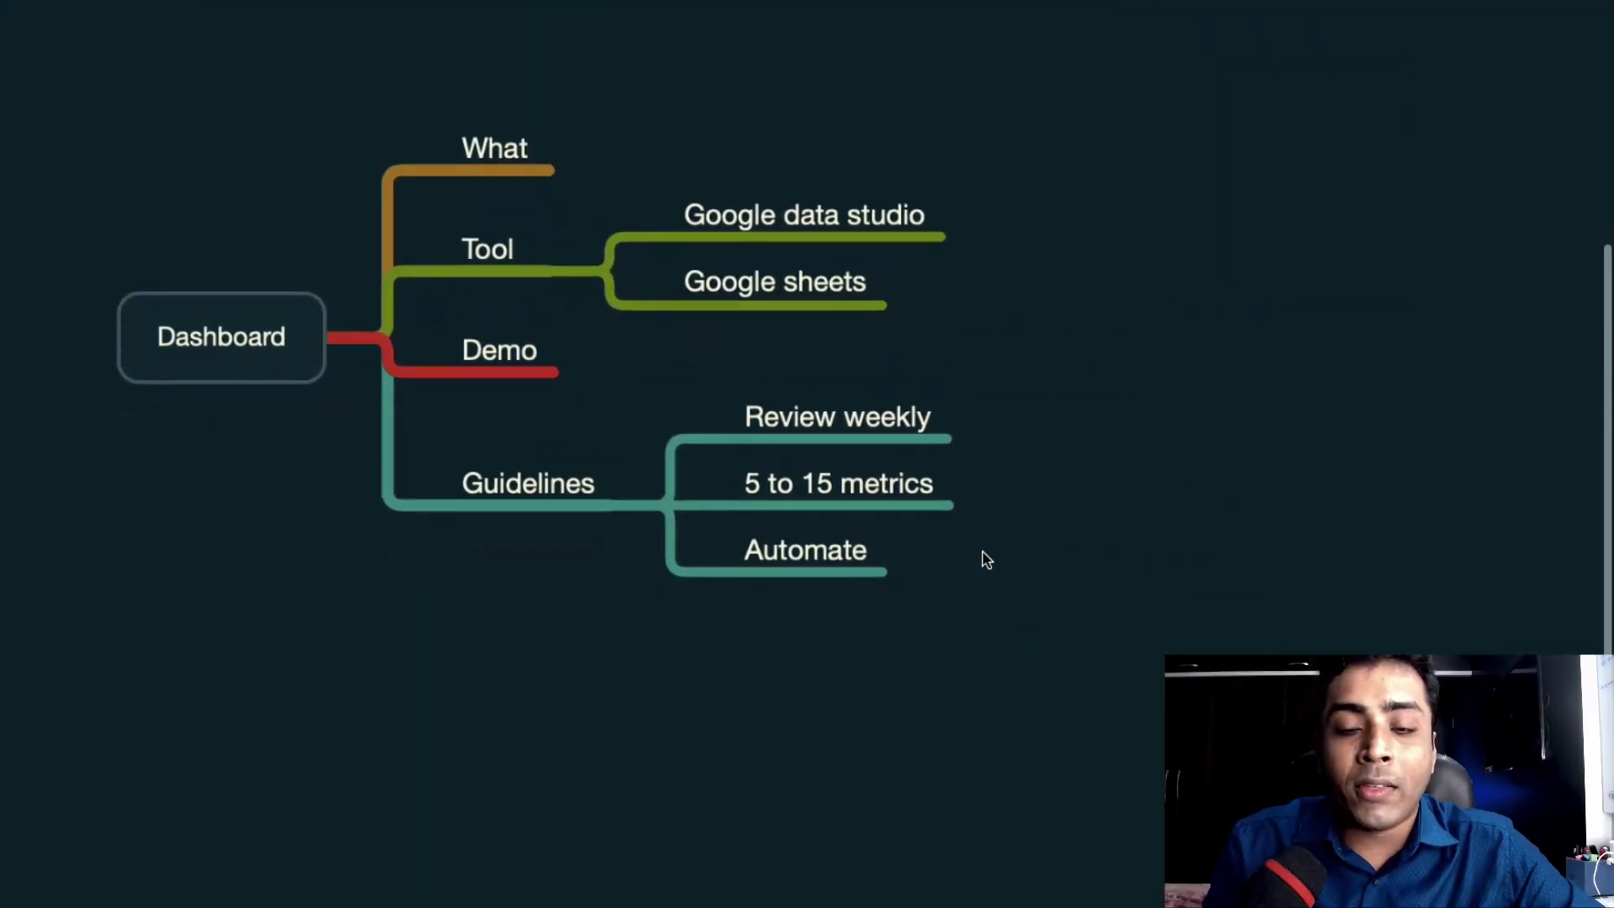
{"action": "left_click", "coordinate": [825, 437]}
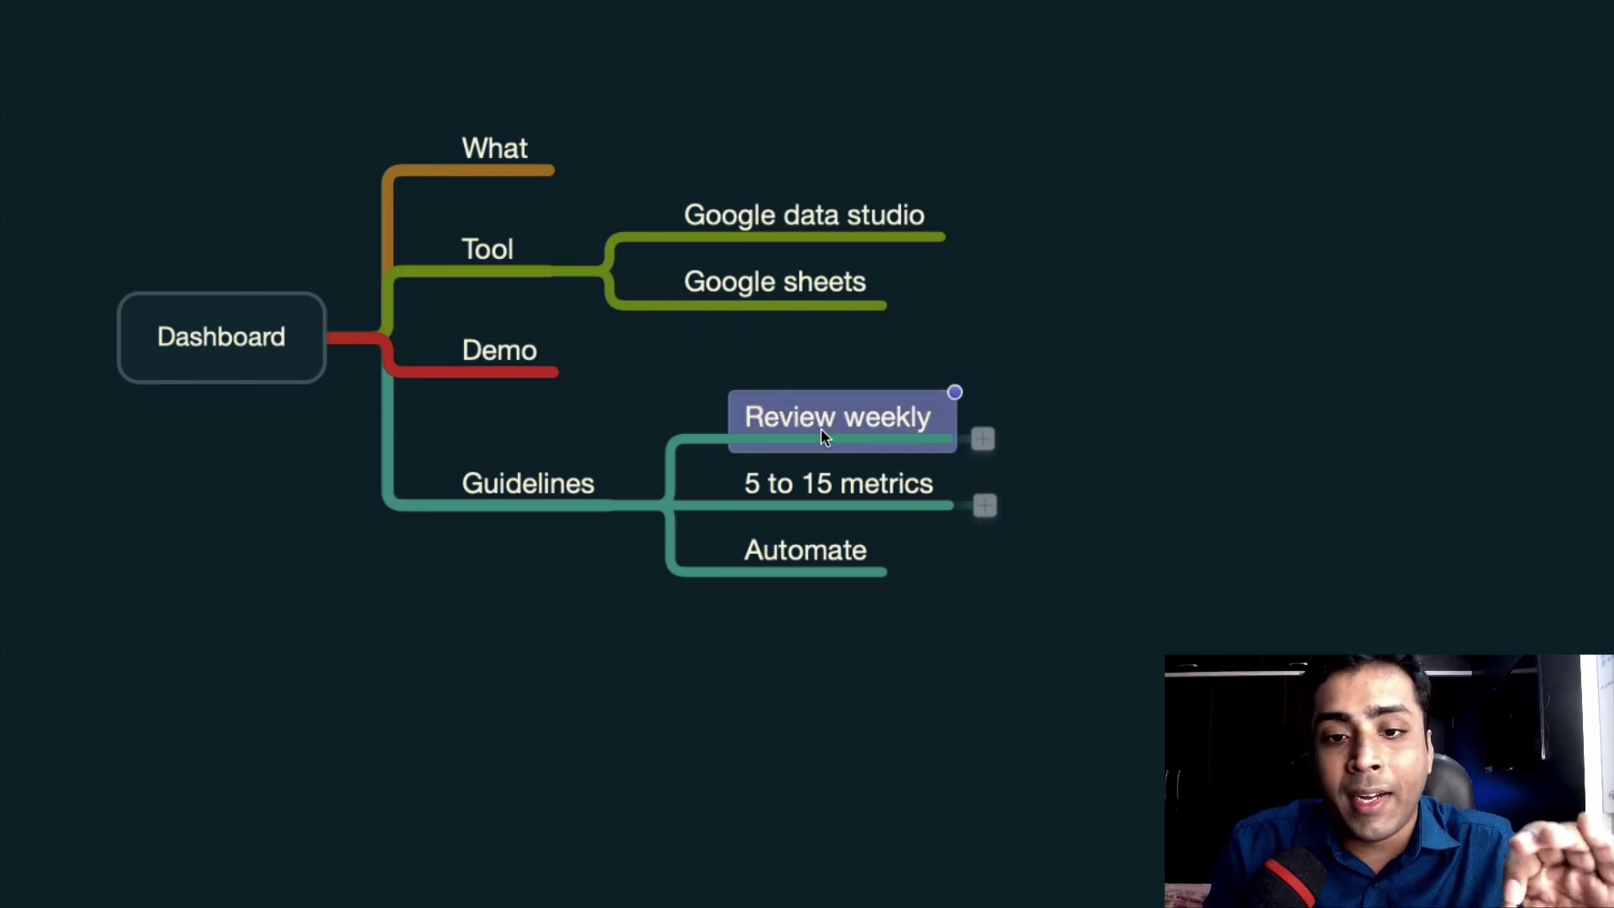
{"action": "key", "text": "Down"}
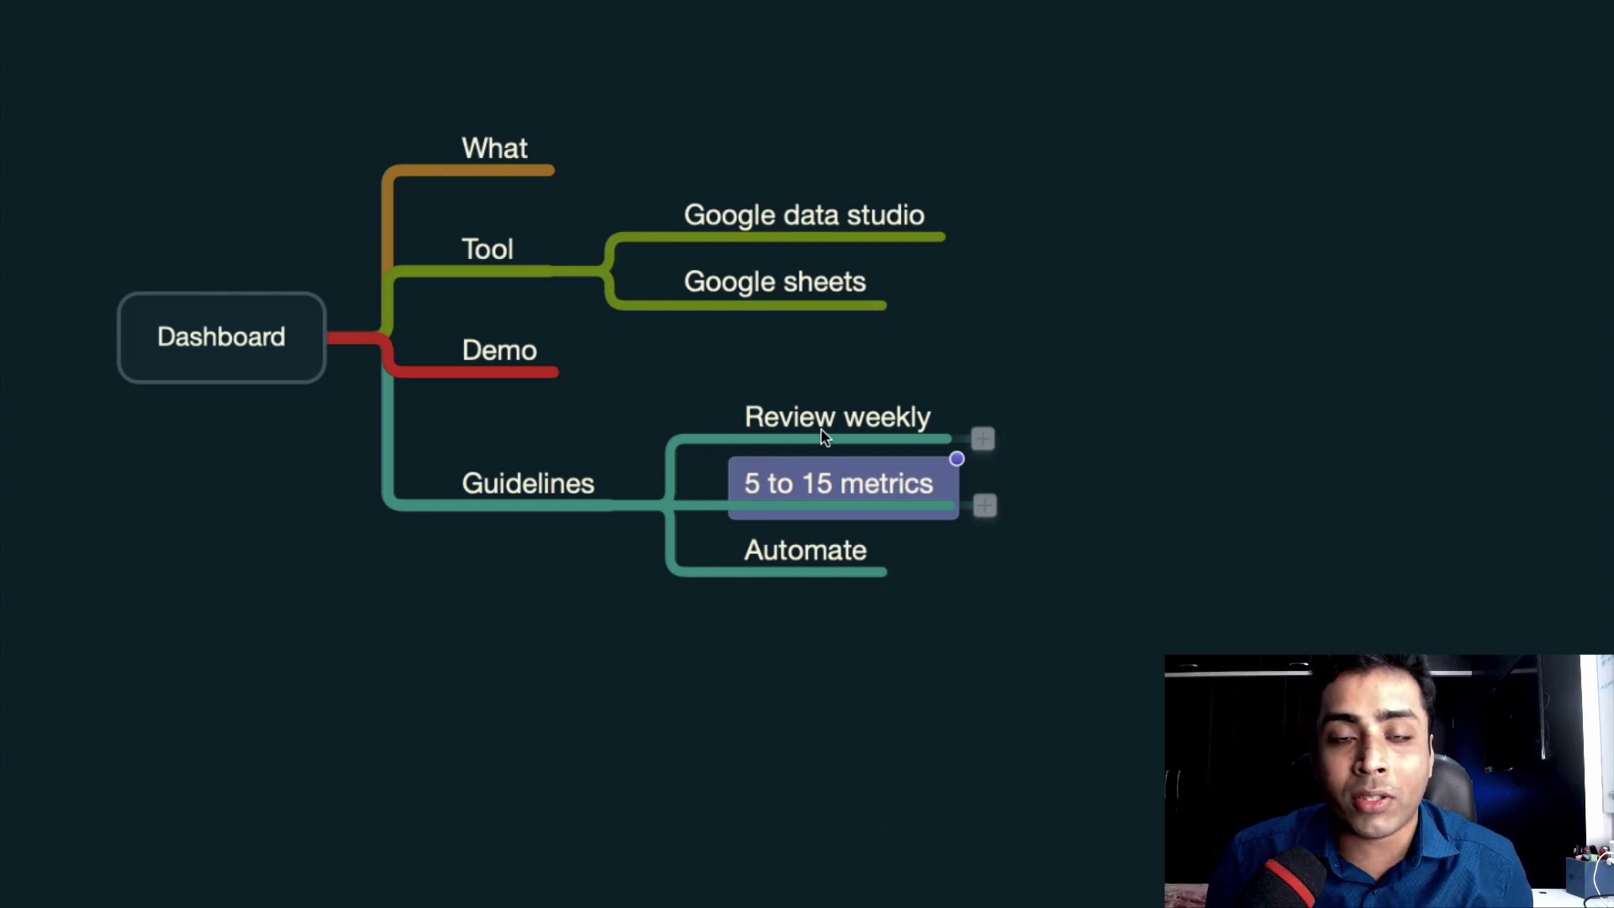
{"action": "key", "text": "Down"}
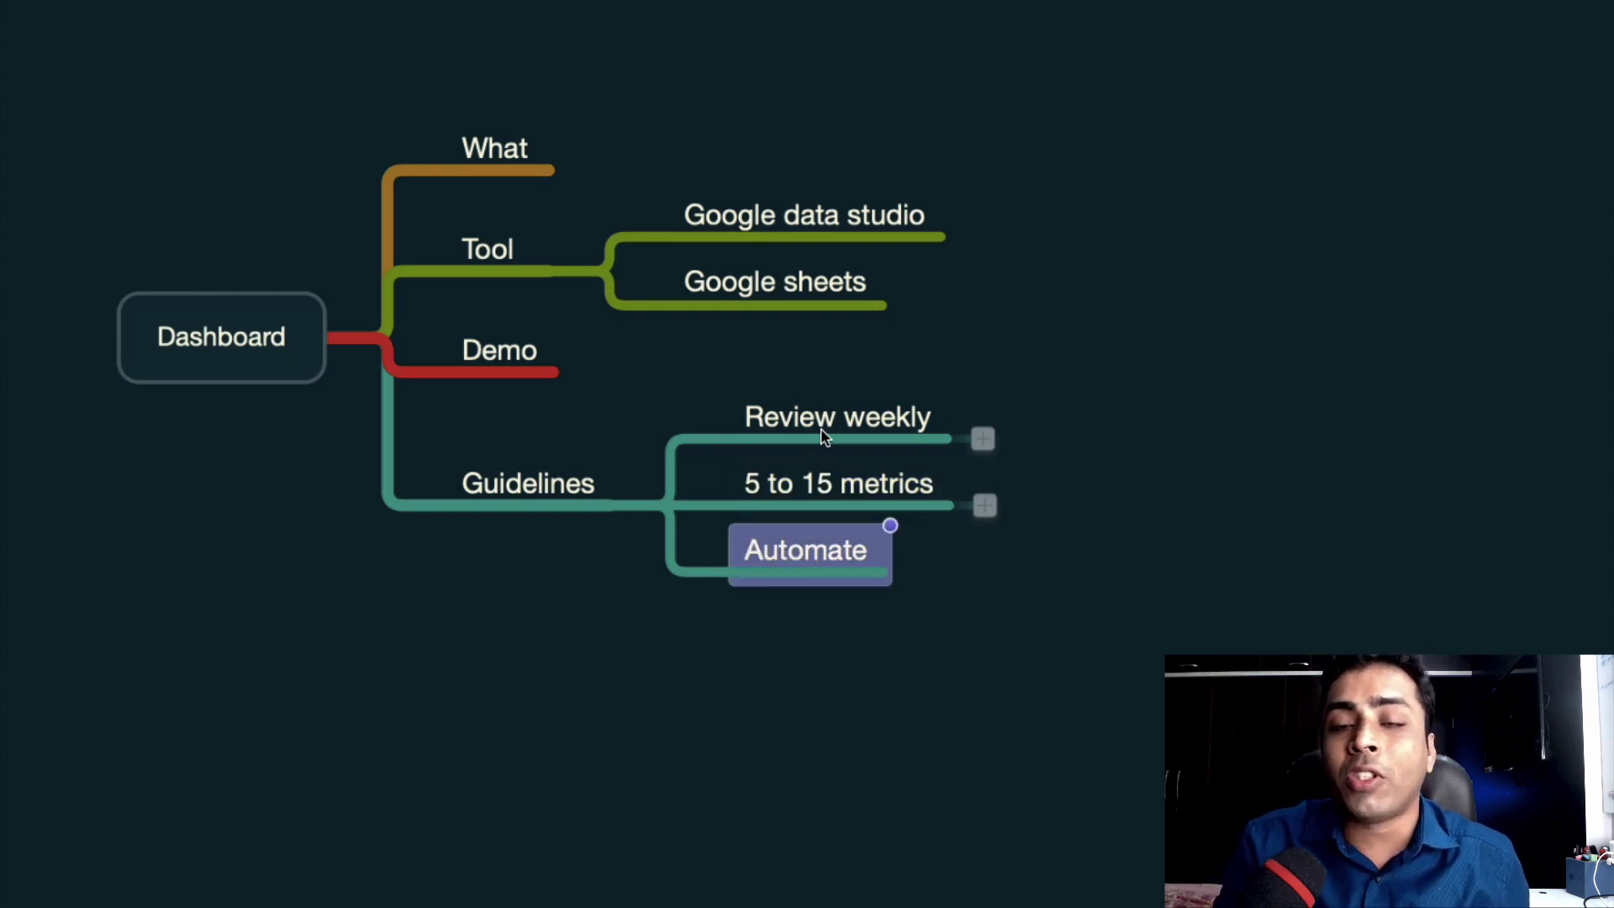
Revisit the 20-Jan result of the Number of calls row in the Dashboard spreadsheet, and return to the mind map.
{"action": "key", "text": "ctrl+Left"}
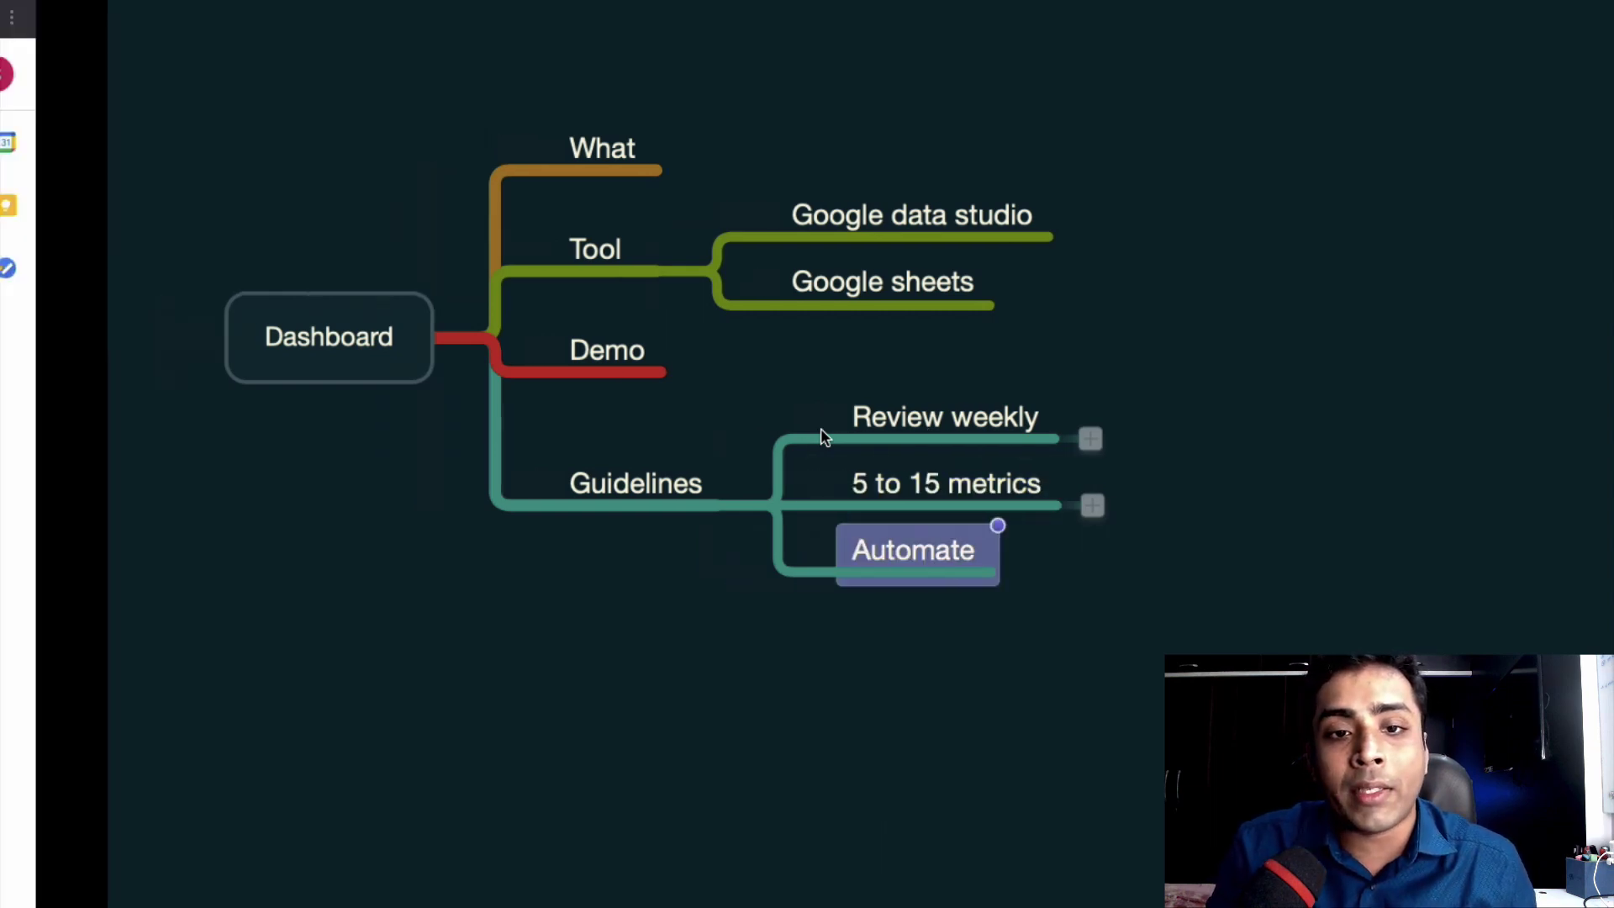
{"action": "left_click", "coordinate": [658, 362]}
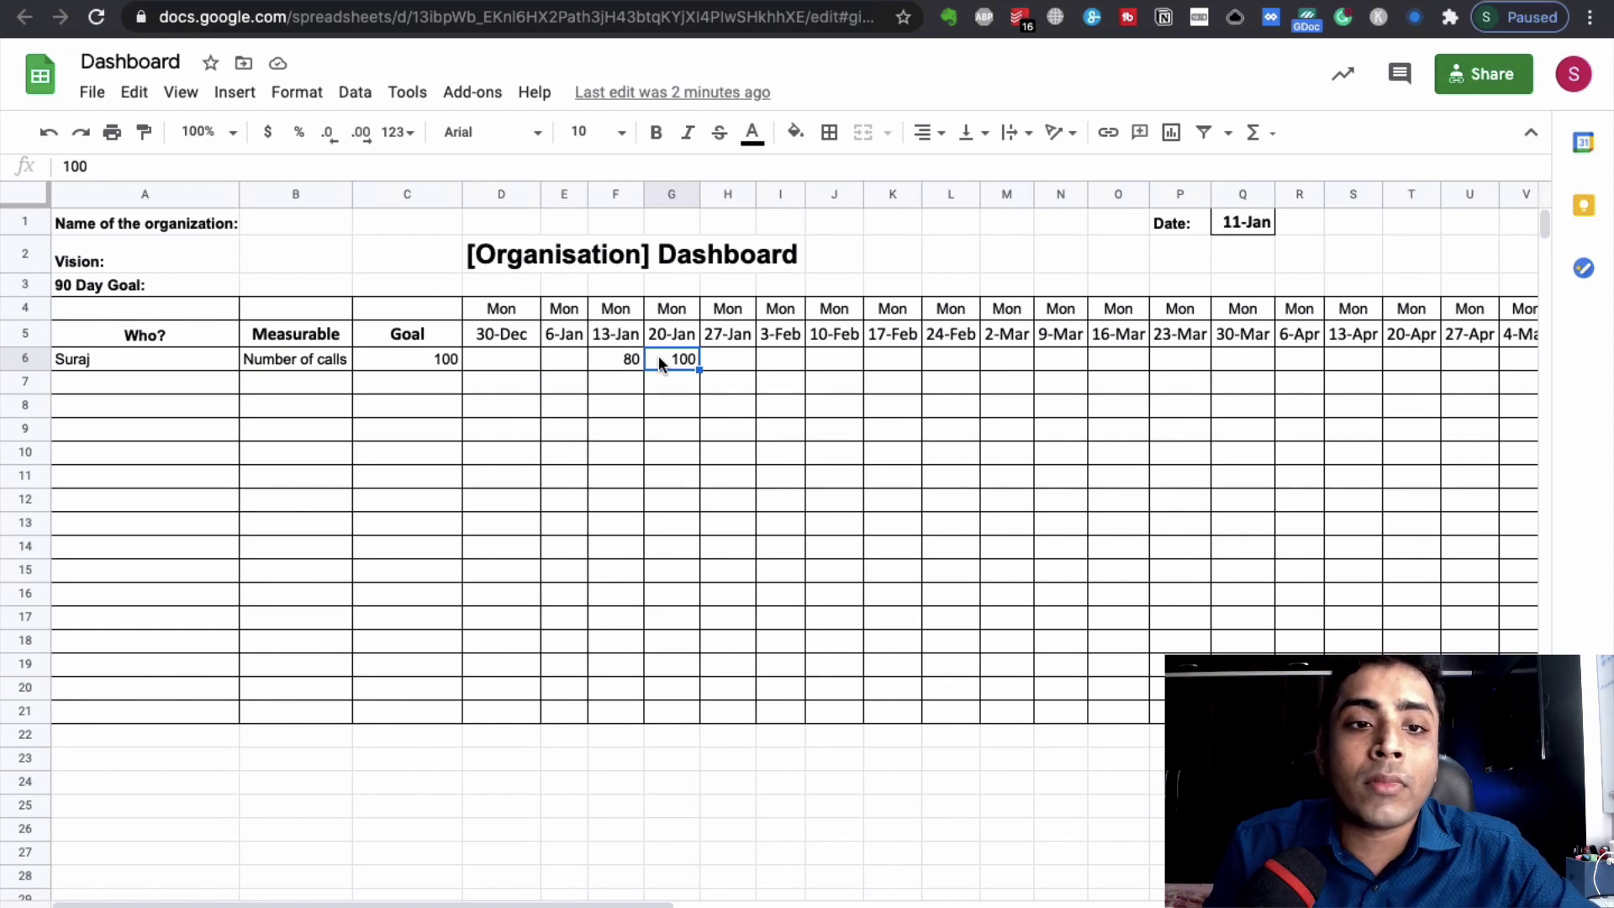
{"action": "key", "text": "ctrl+Right"}
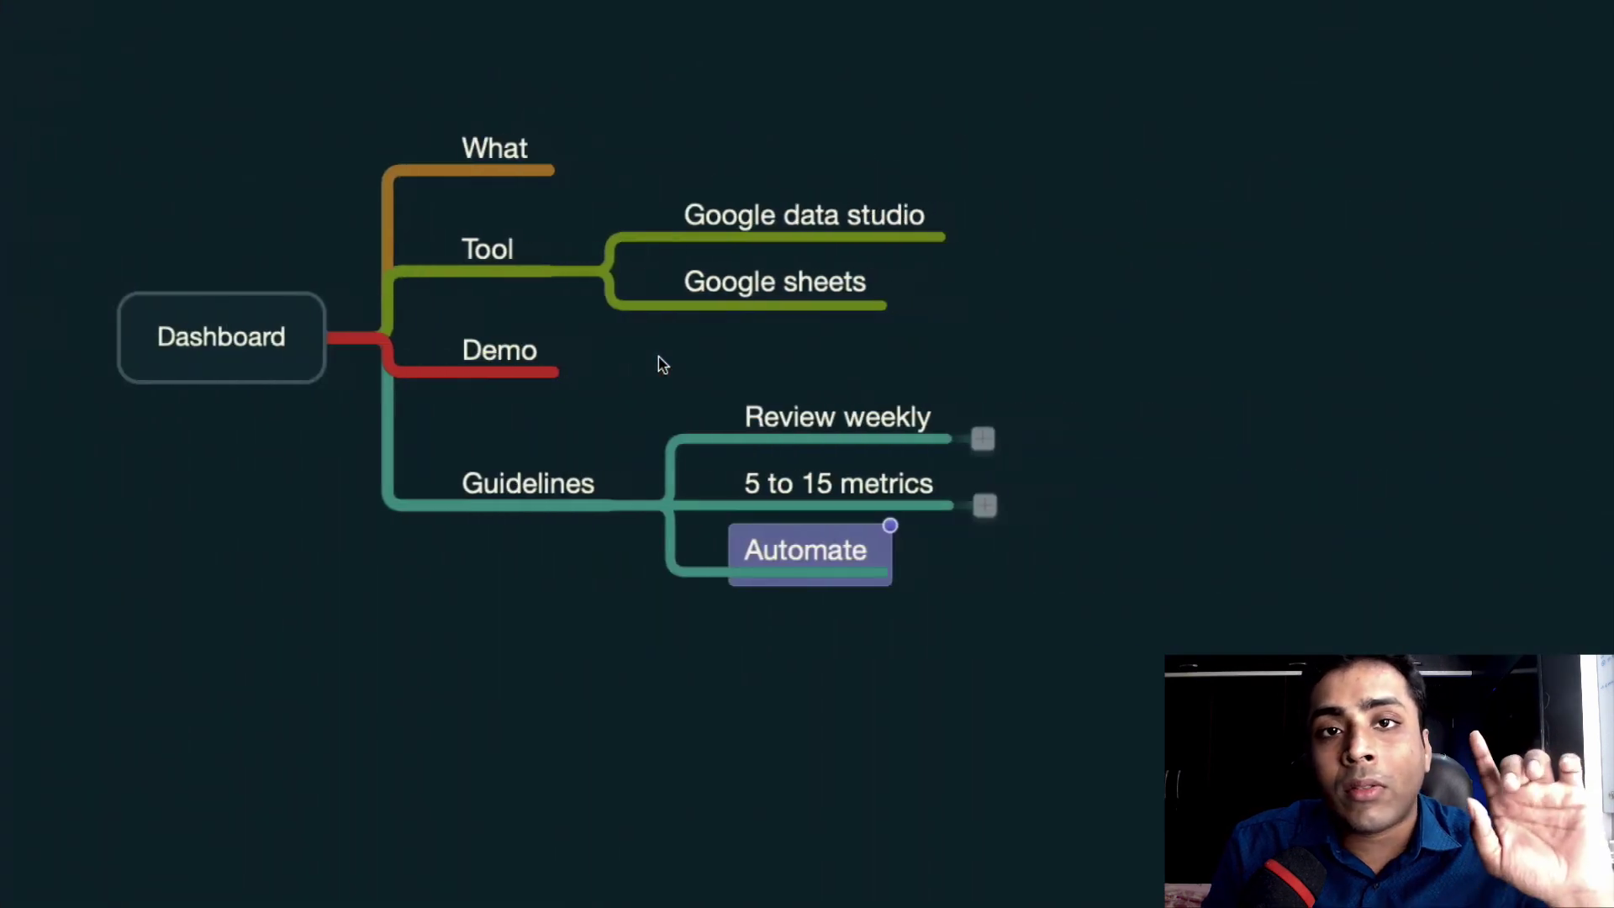